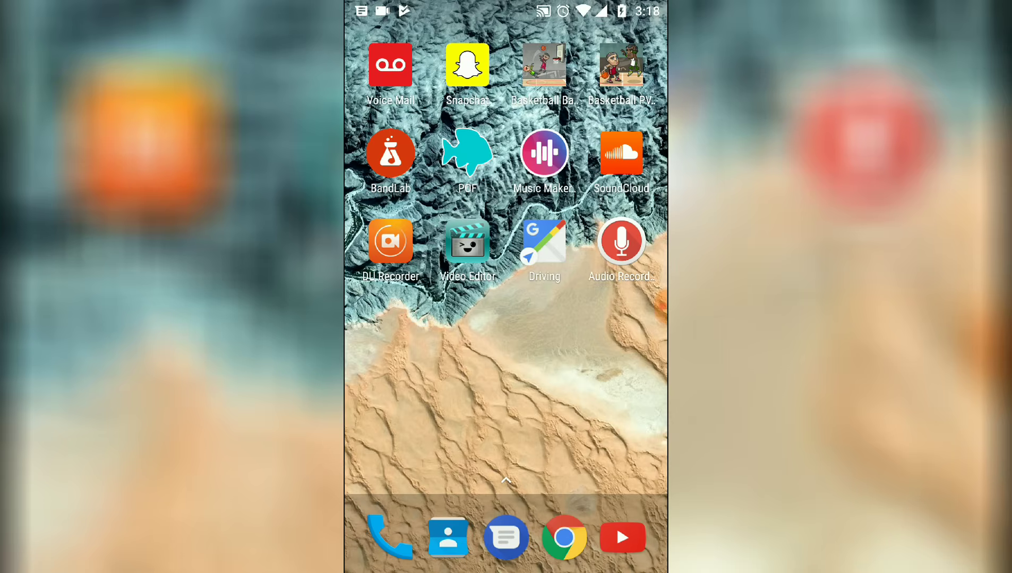
Launch DU Recorder from the home screen to show its video library
{"action": "left_click", "coordinate": [390, 242]}
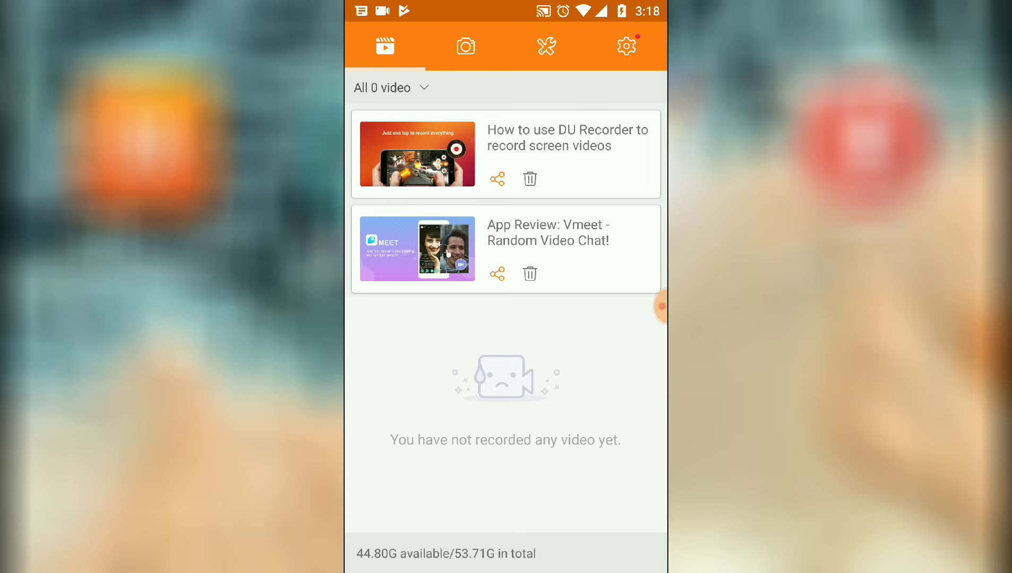
Switch to the images tab, which shows 0 saved screenshots
{"action": "left_click", "coordinate": [466, 46]}
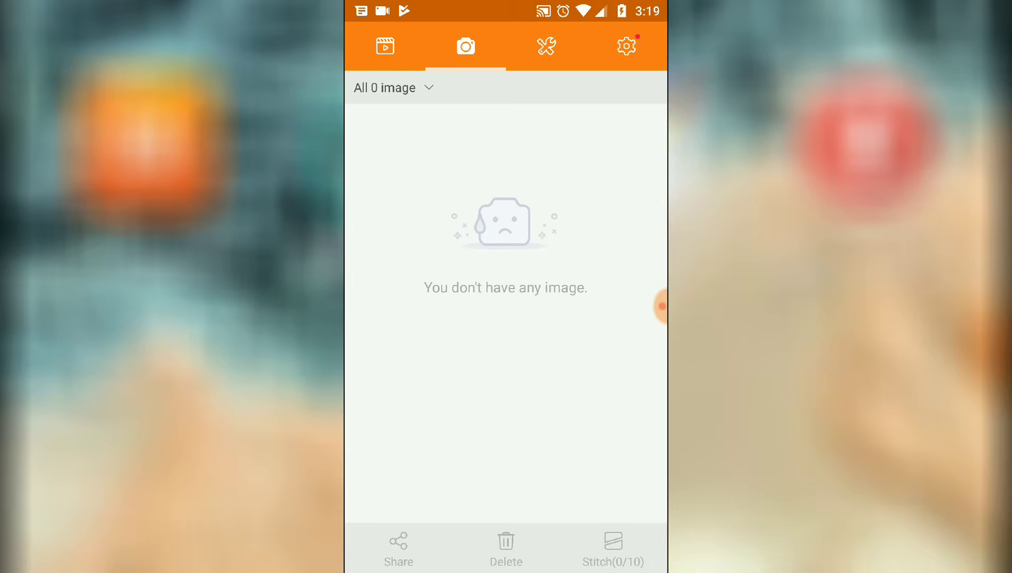
Open Settings via the tools tab and scroll through the video settings: 1080p, Auto quality, Auto FPS
{"action": "left_click", "coordinate": [546, 46]}
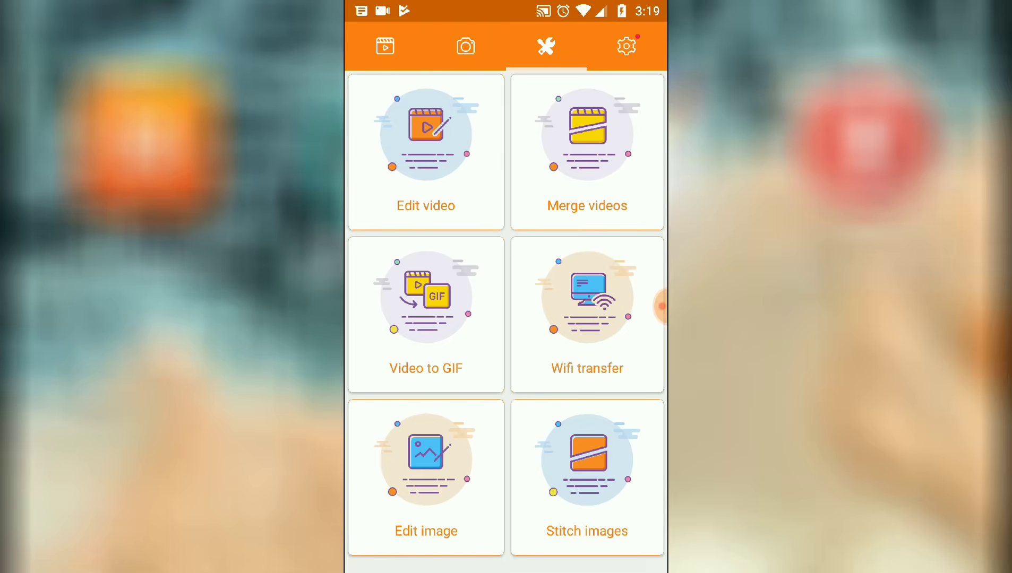
{"action": "left_click", "coordinate": [626, 47]}
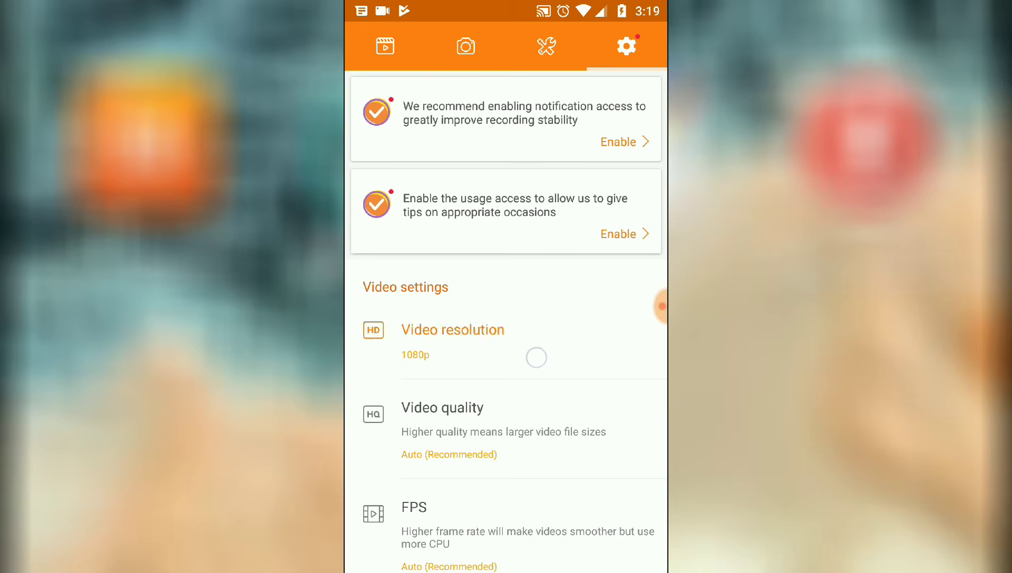
{"action": "left_click_drag", "start_coordinate": [535, 357], "coordinate": [559, 291]}
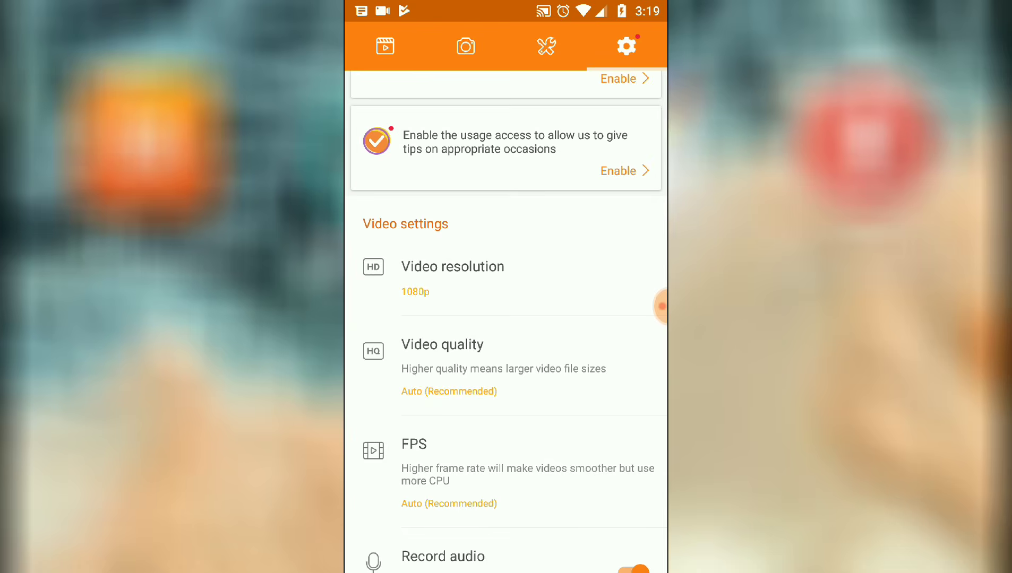
{"action": "left_click_drag", "start_coordinate": [540, 436], "coordinate": [543, 359]}
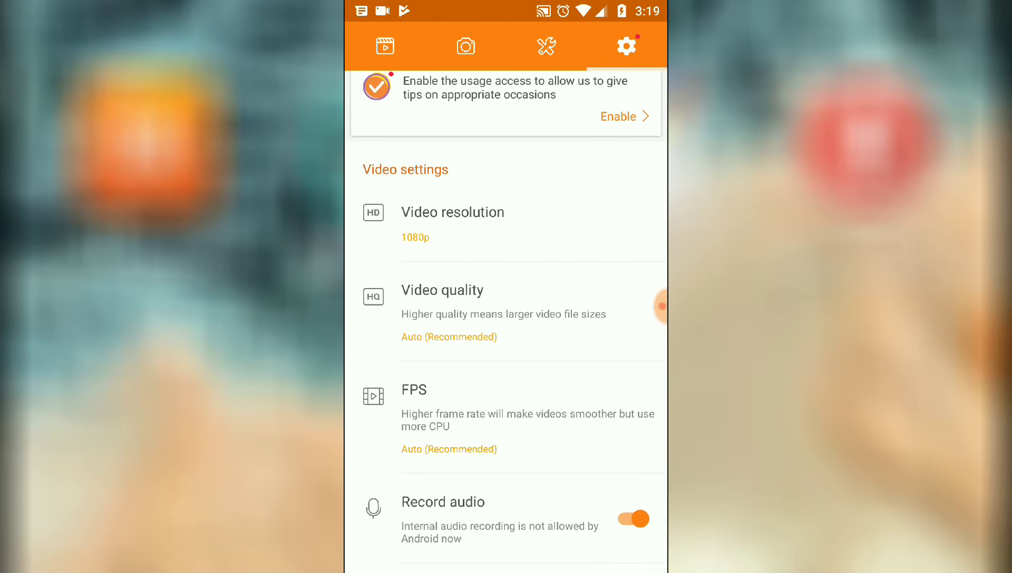
{"action": "left_click_drag", "start_coordinate": [546, 259], "coordinate": [554, 370]}
Flip through the tools and images tabs, then return to the Settings page
{"action": "left_click", "coordinate": [560, 43]}
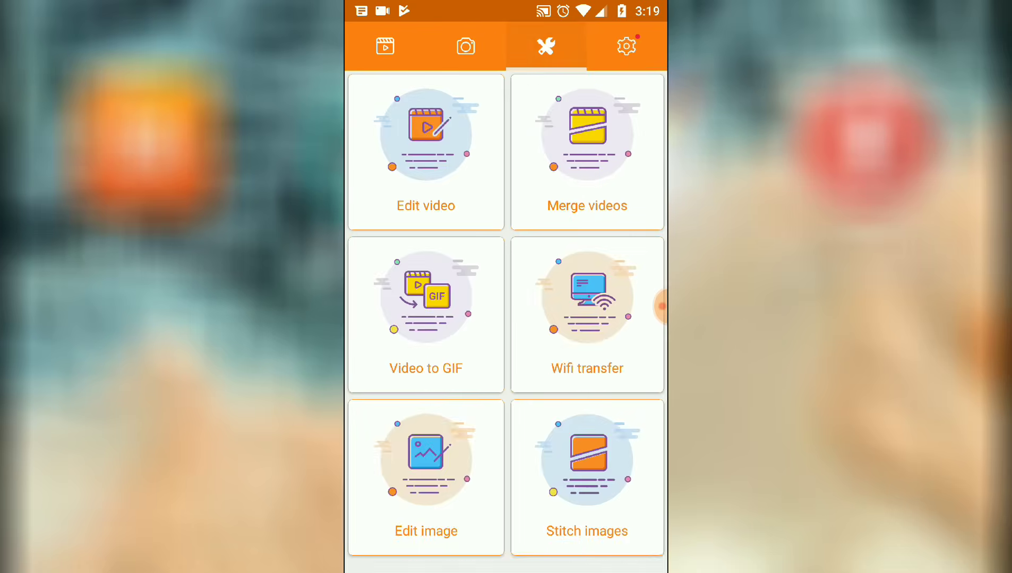
{"action": "left_click", "coordinate": [469, 52]}
{"action": "left_click", "coordinate": [543, 46]}
{"action": "left_click", "coordinate": [625, 47]}
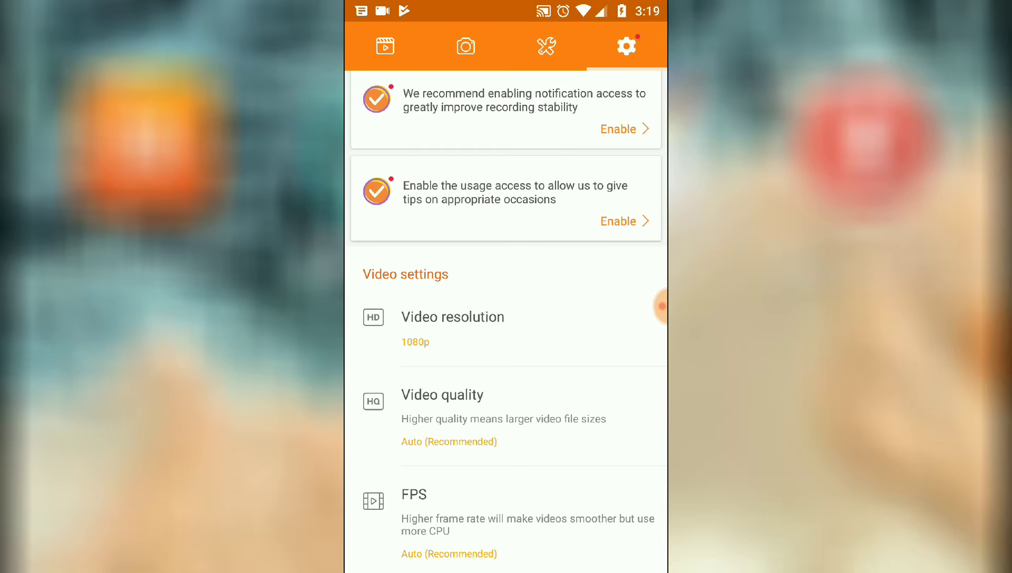
{"action": "left_click", "coordinate": [511, 525]}
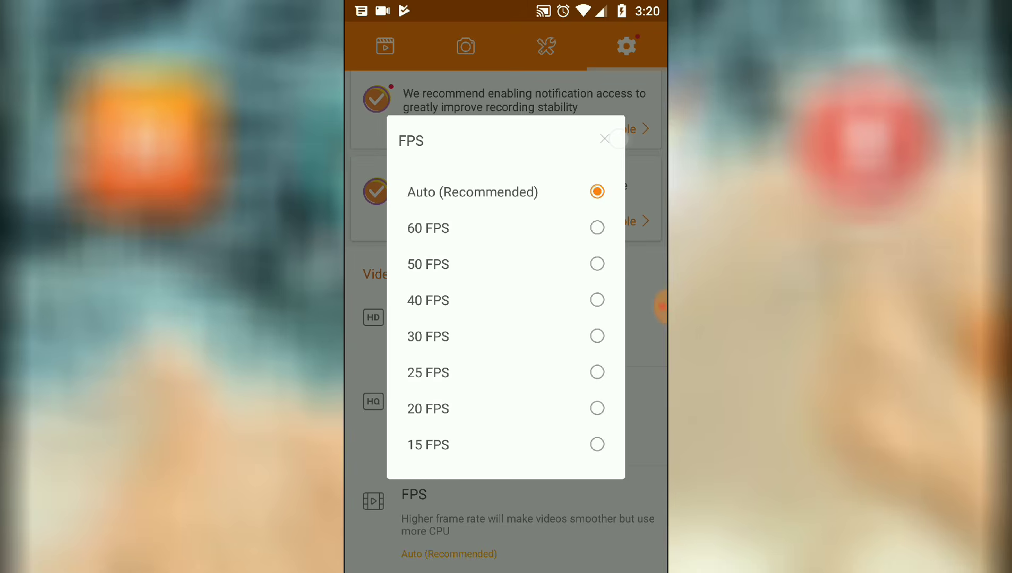
{"action": "left_click", "coordinate": [604, 139]}
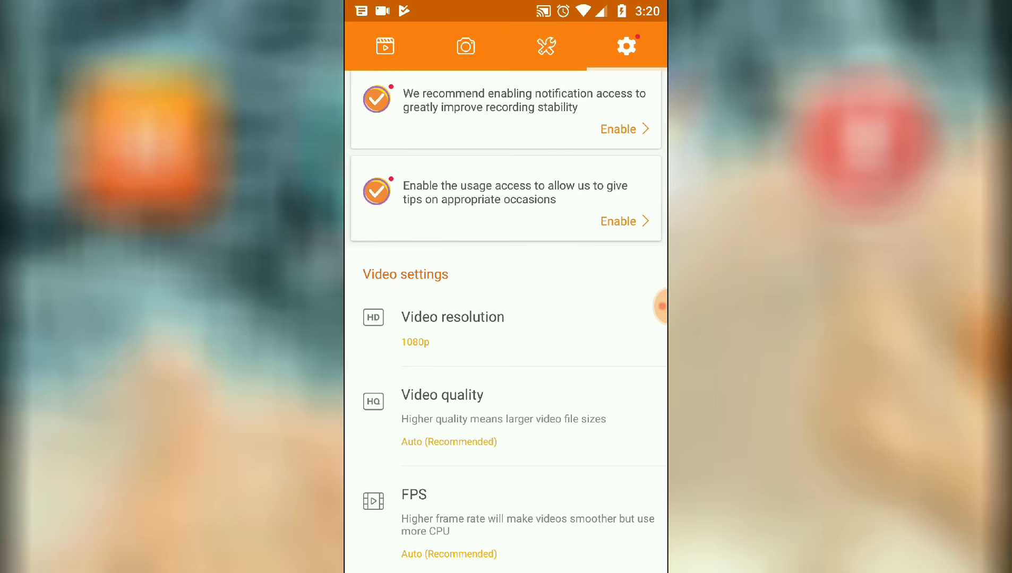
{"action": "scroll", "coordinate": [558, 361], "scroll_direction": "down", "scroll_amount": 3}
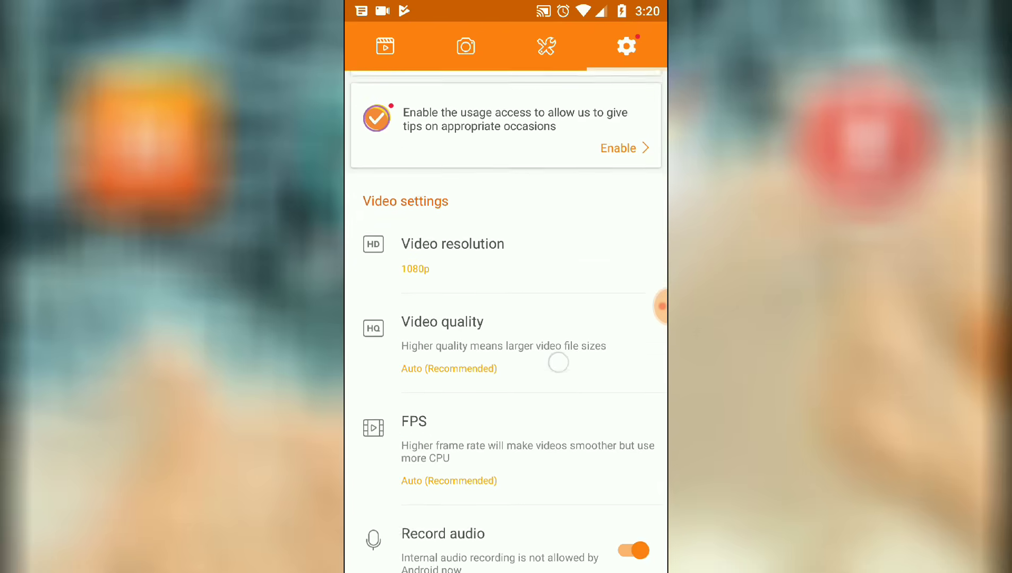
{"action": "scroll", "coordinate": [572, 314], "scroll_direction": "down", "scroll_amount": 3}
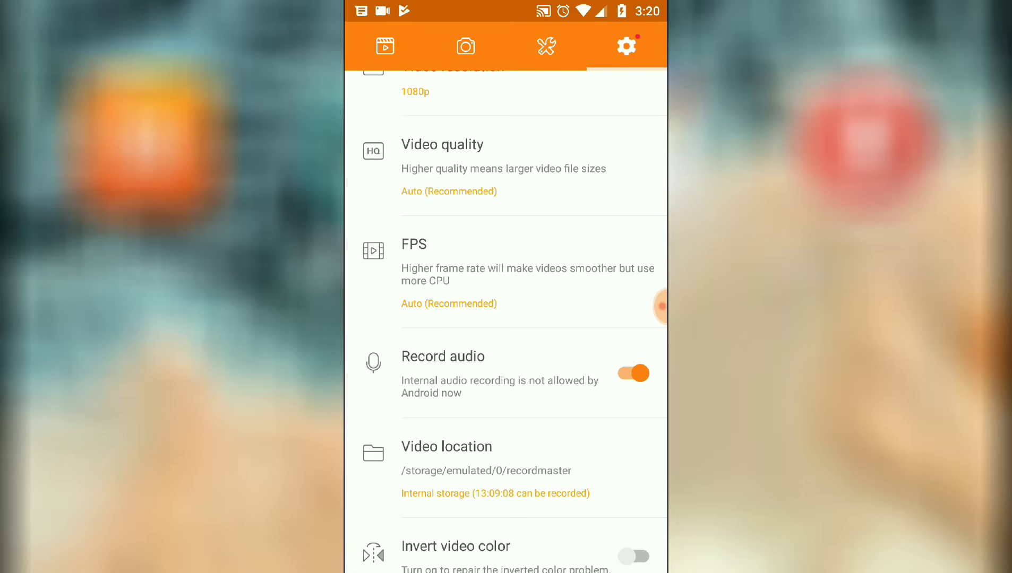
{"action": "scroll", "coordinate": [573, 300], "scroll_direction": "down", "scroll_amount": 2}
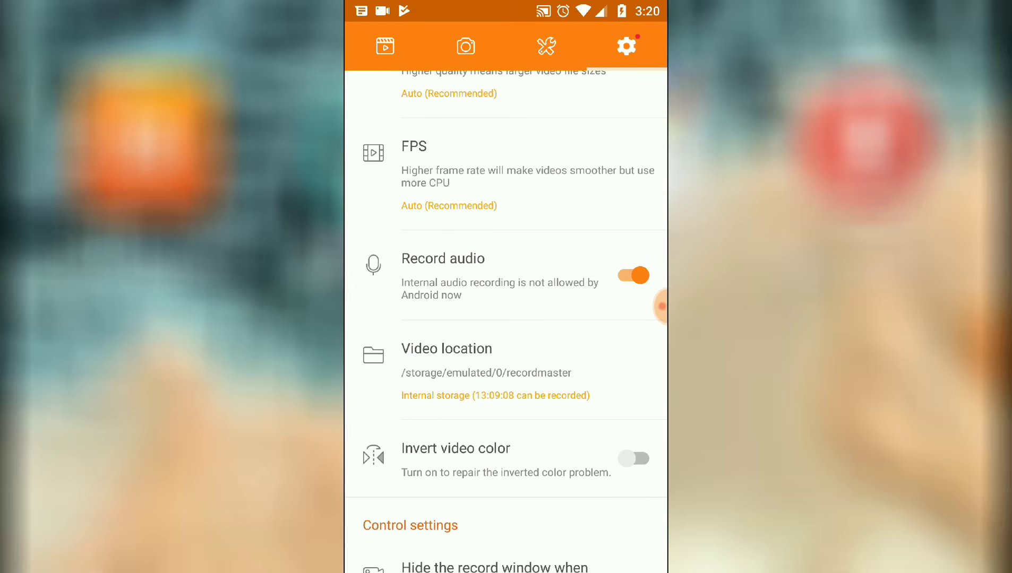
{"action": "scroll", "coordinate": [591, 320], "scroll_direction": "down", "scroll_amount": 3}
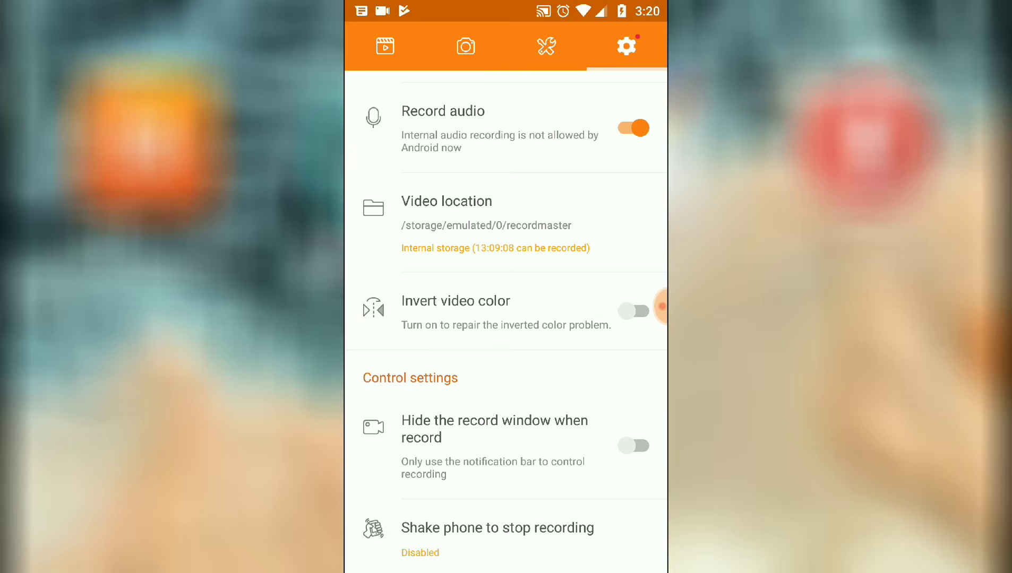
{"action": "left_click_drag", "start_coordinate": [549, 409], "coordinate": [573, 279]}
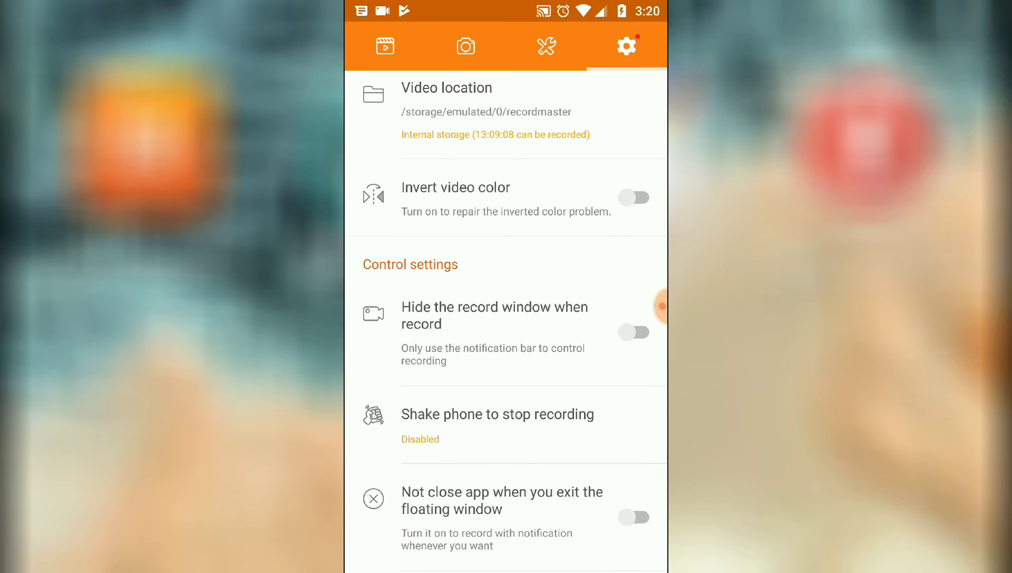
{"action": "left_click_drag", "start_coordinate": [571, 371], "coordinate": [577, 306]}
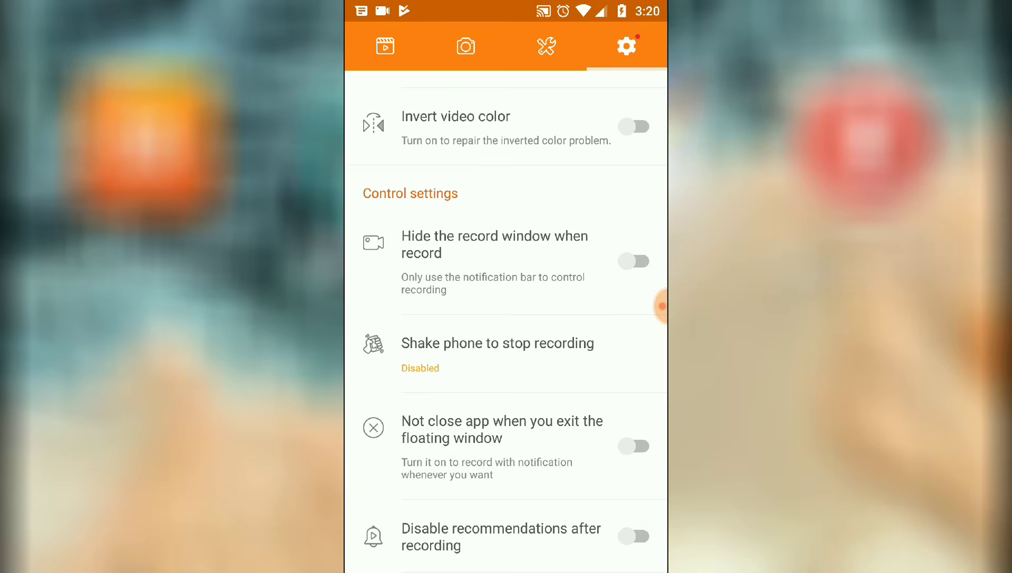
{"action": "left_click", "coordinate": [634, 260]}
{"action": "left_click_drag", "start_coordinate": [583, 378], "coordinate": [582, 317]}
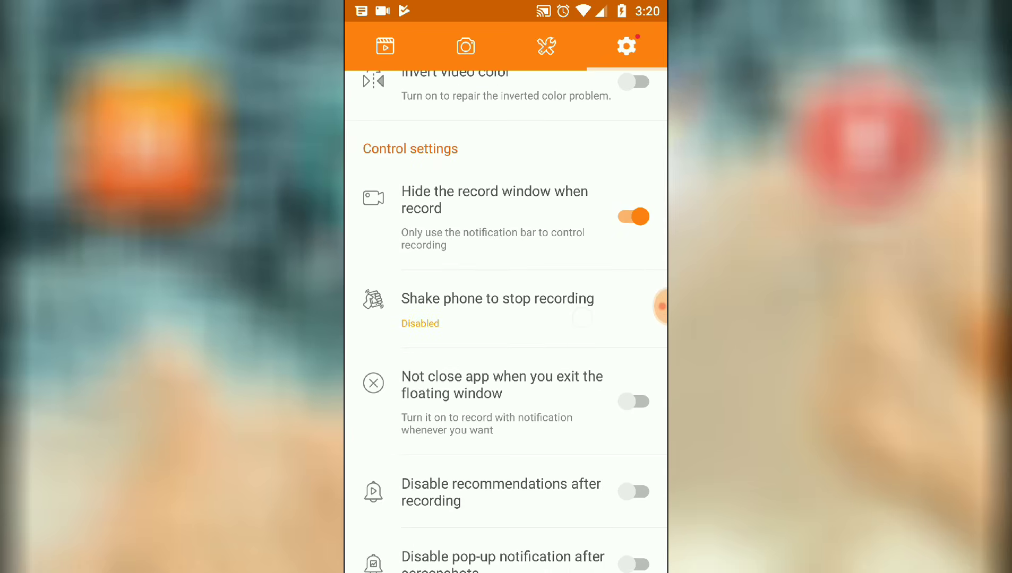
{"action": "left_click", "coordinate": [660, 306]}
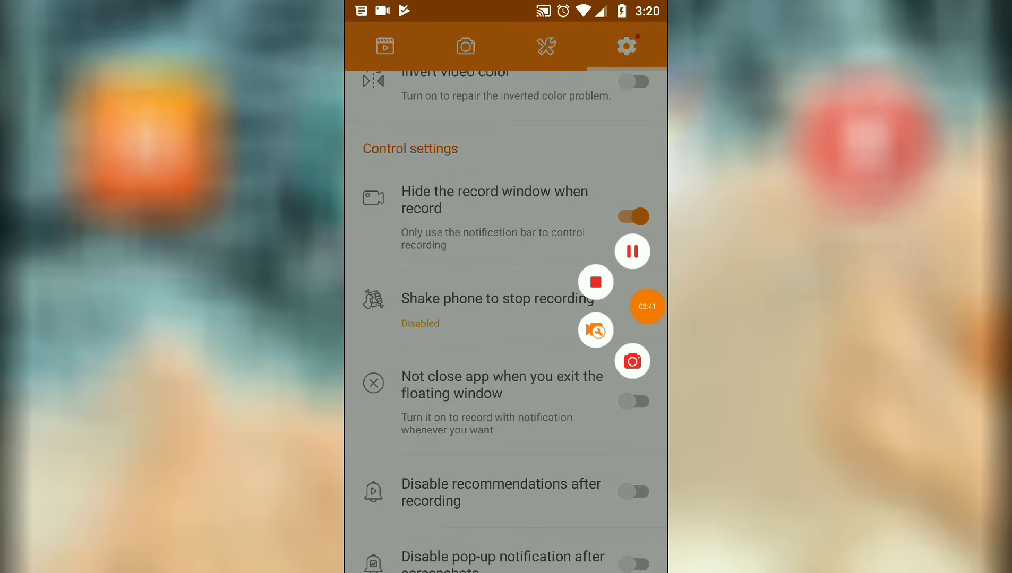
{"action": "left_click", "coordinate": [499, 332]}
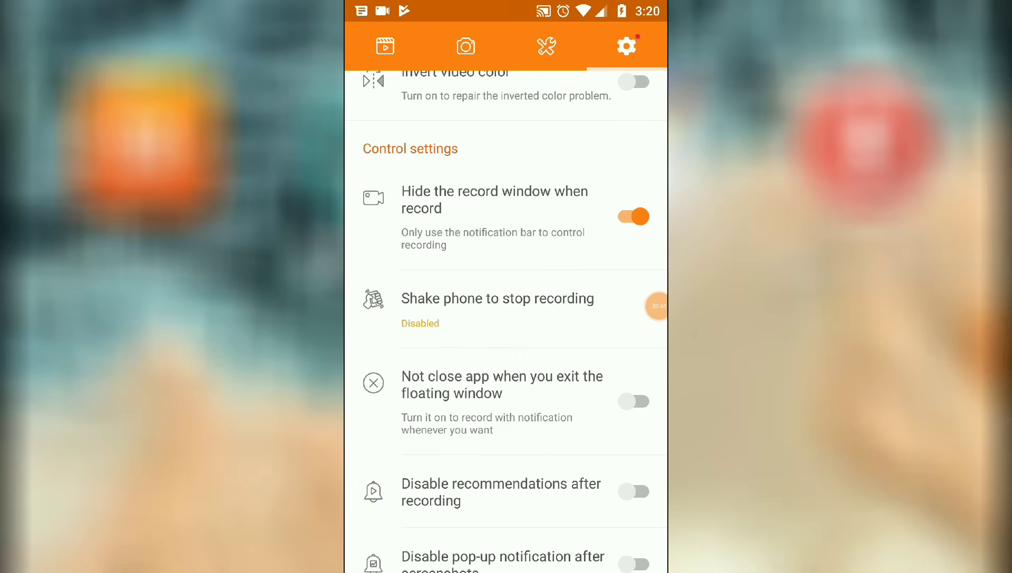
{"action": "left_click", "coordinate": [633, 216]}
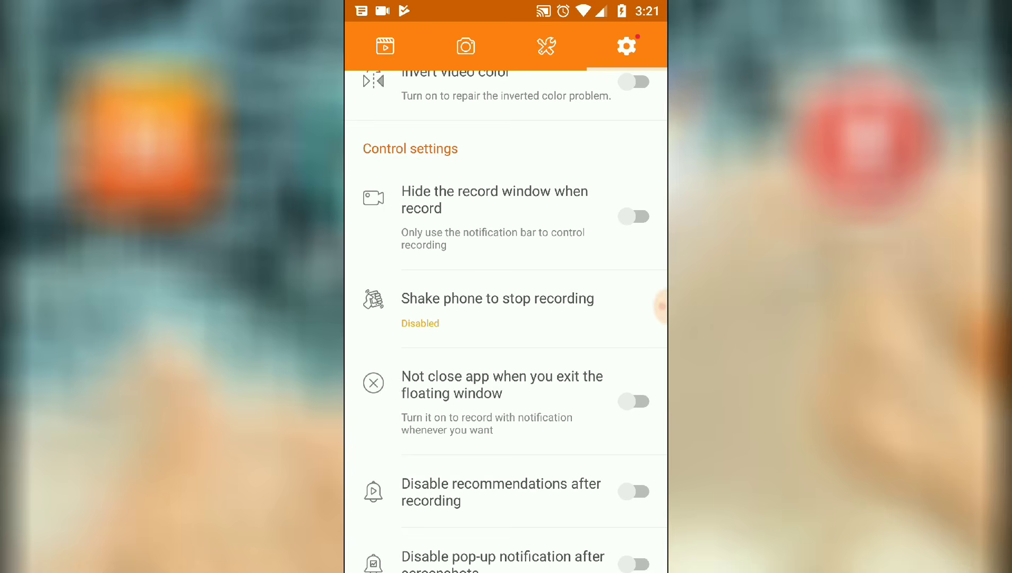
{"action": "left_click_drag", "start_coordinate": [605, 309], "coordinate": [605, 236]}
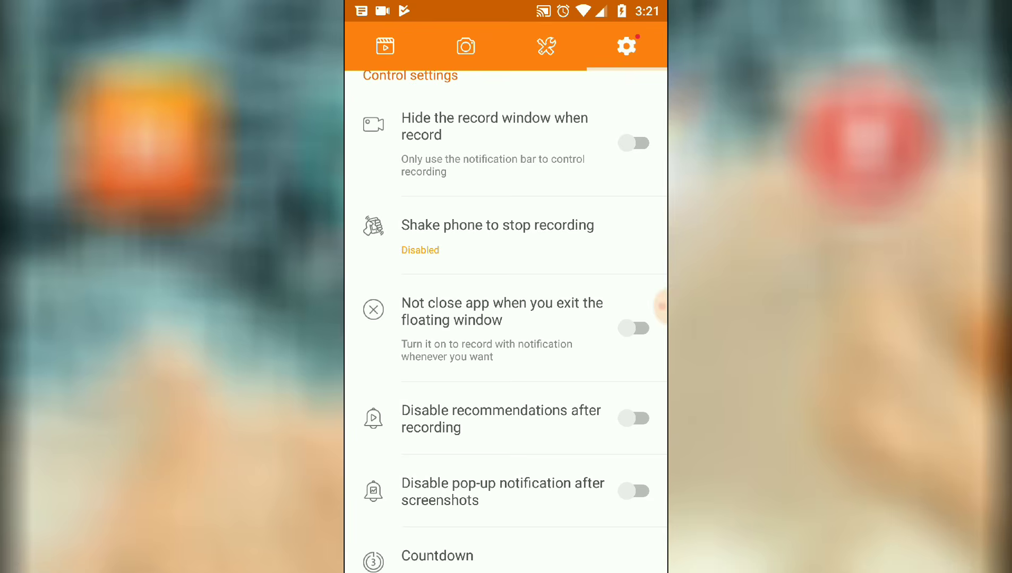
{"action": "left_click_drag", "start_coordinate": [567, 332], "coordinate": [598, 221]}
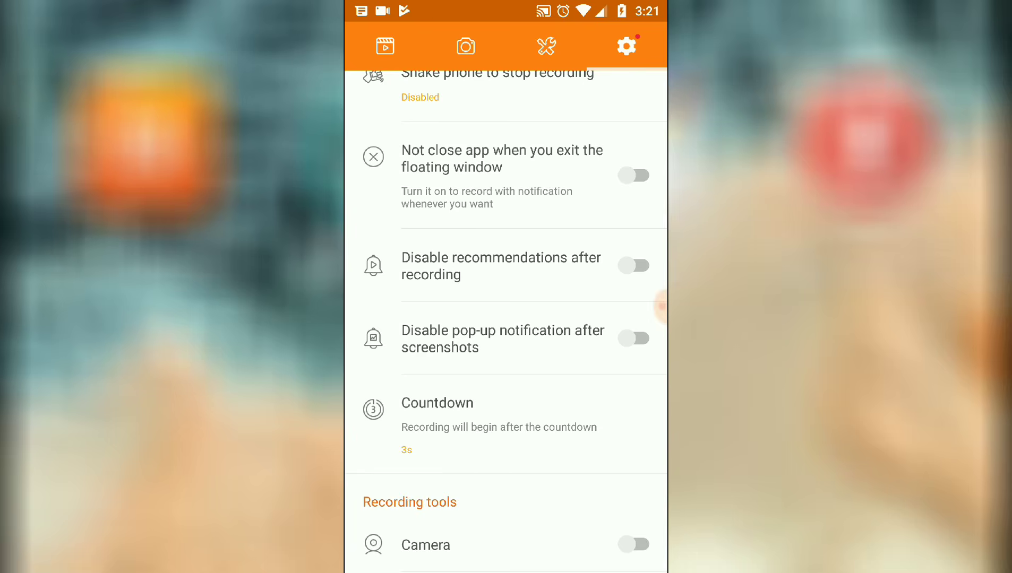
Check the Countdown options, keeping 3s, then pull down the notification shade with recording controls
{"action": "scroll", "coordinate": [507, 313], "scroll_direction": "down", "scroll_amount": 2}
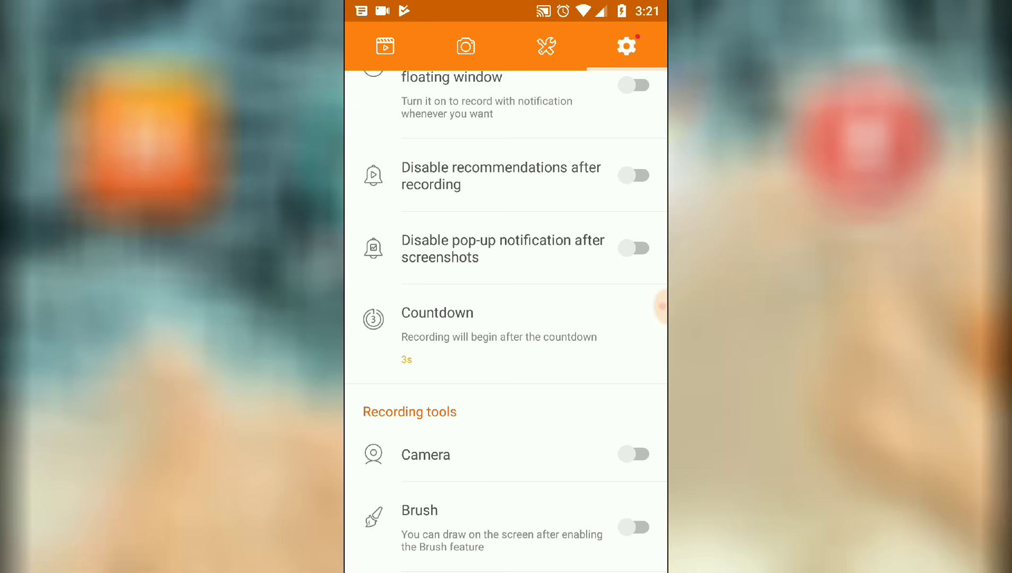
{"action": "scroll", "coordinate": [558, 282], "scroll_direction": "down", "scroll_amount": 2}
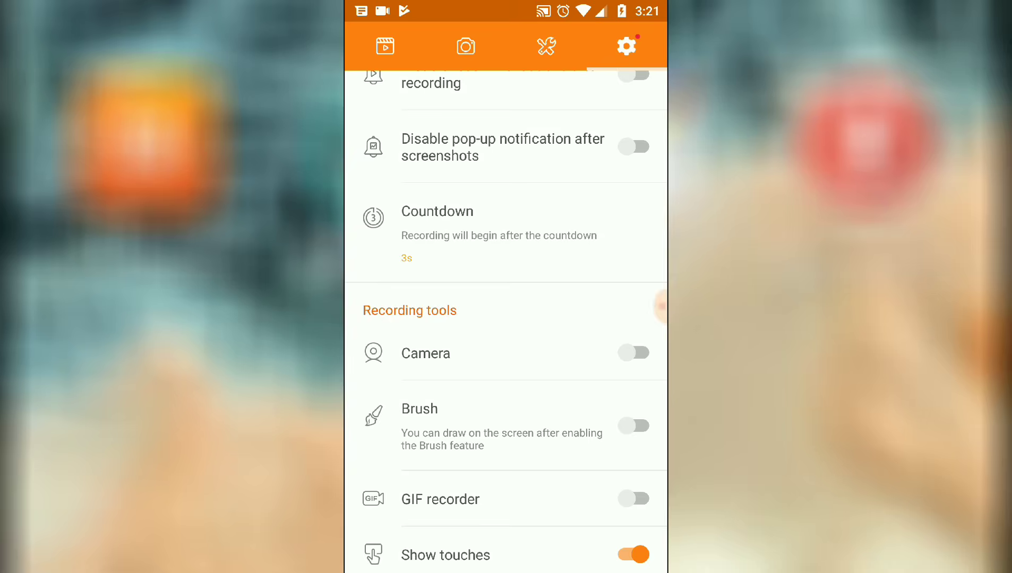
{"action": "left_click", "coordinate": [467, 228]}
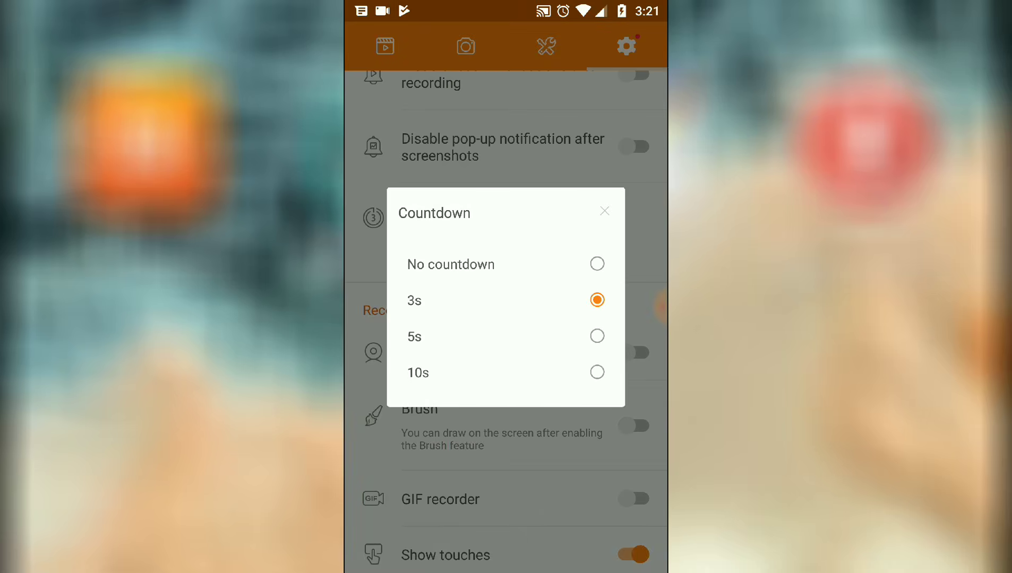
{"action": "left_click", "coordinate": [604, 211]}
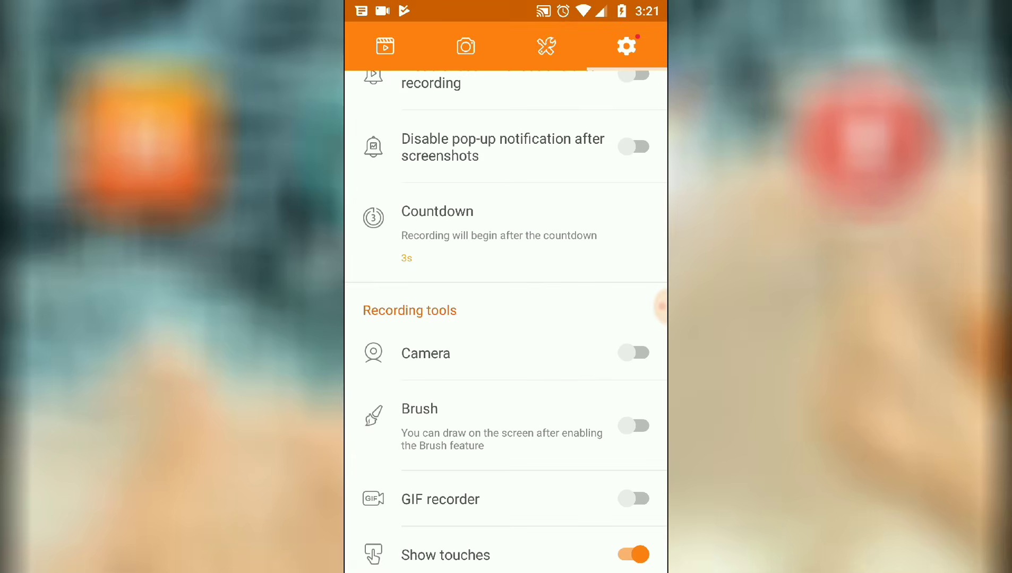
{"action": "left_click_drag", "start_coordinate": [575, 307], "coordinate": [584, 154]}
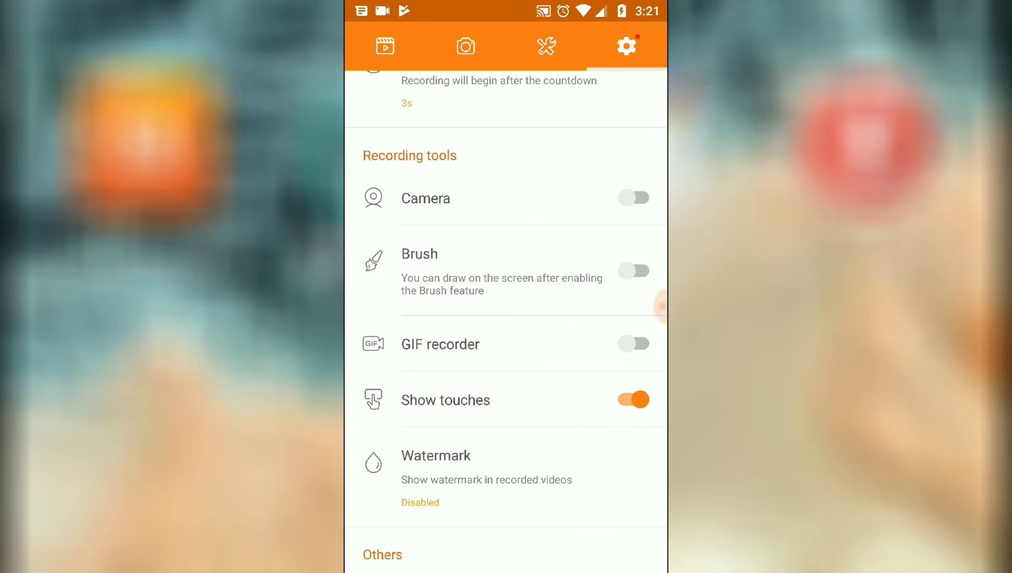
{"action": "mouse_move", "coordinate": [521, 8]}
{"action": "left_mouse_down"}
{"action": "mouse_move", "coordinate": [521, 319]}
{"action": "mouse_move", "coordinate": [545, 409]}
{"action": "left_mouse_up"}
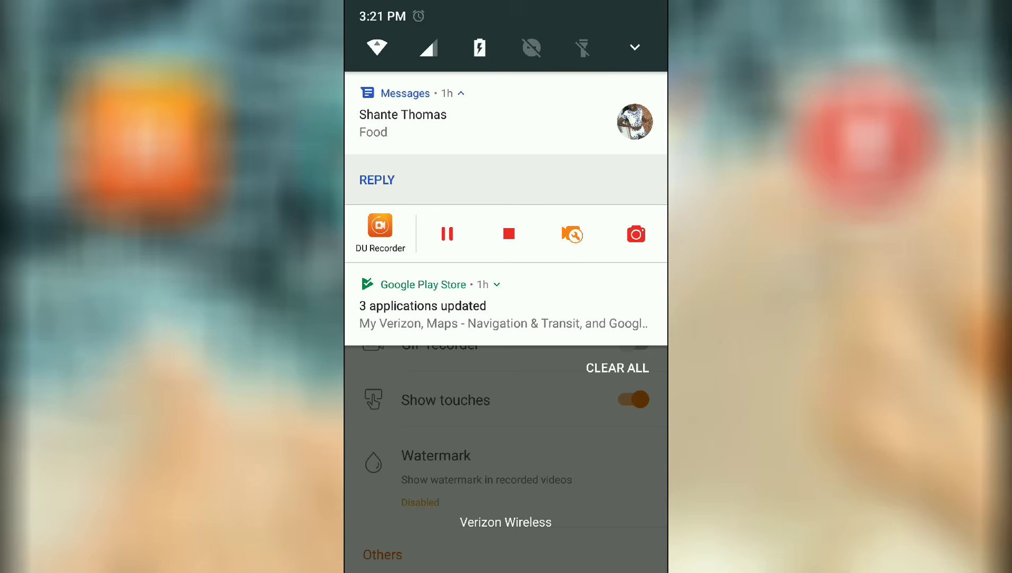
Capture a screenshot of the settings page and open it as 20170629_152208_rmscr
{"action": "left_click", "coordinate": [573, 233]}
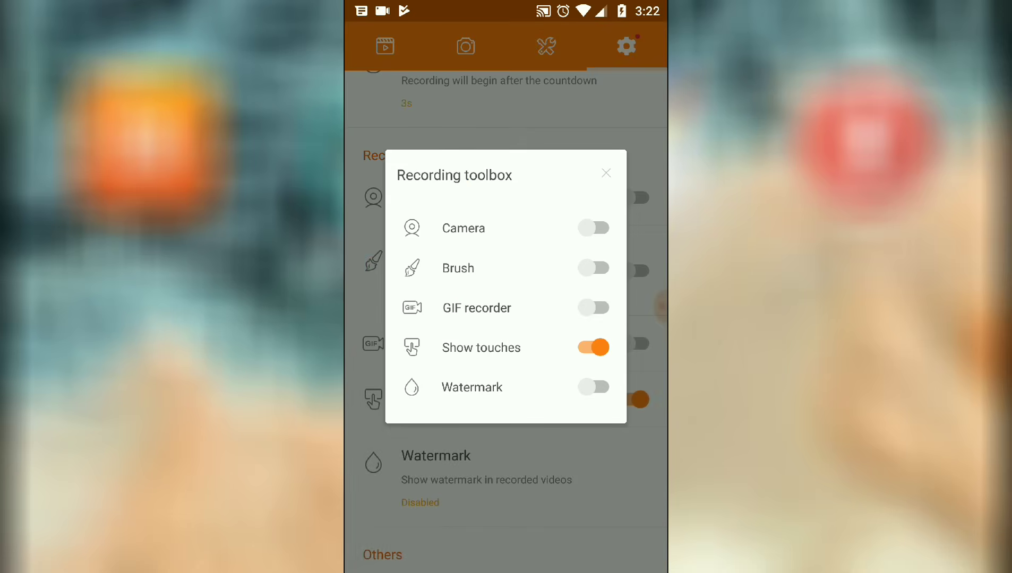
{"action": "left_click", "coordinate": [606, 173]}
{"action": "left_click_drag", "start_coordinate": [572, 4], "coordinate": [575, 329]}
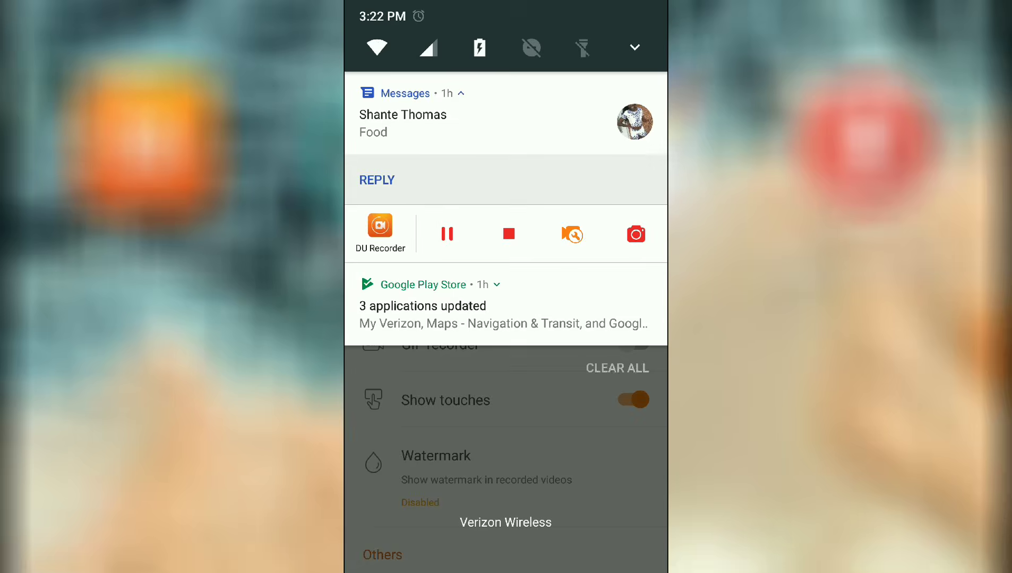
{"action": "key", "text": "Escape"}
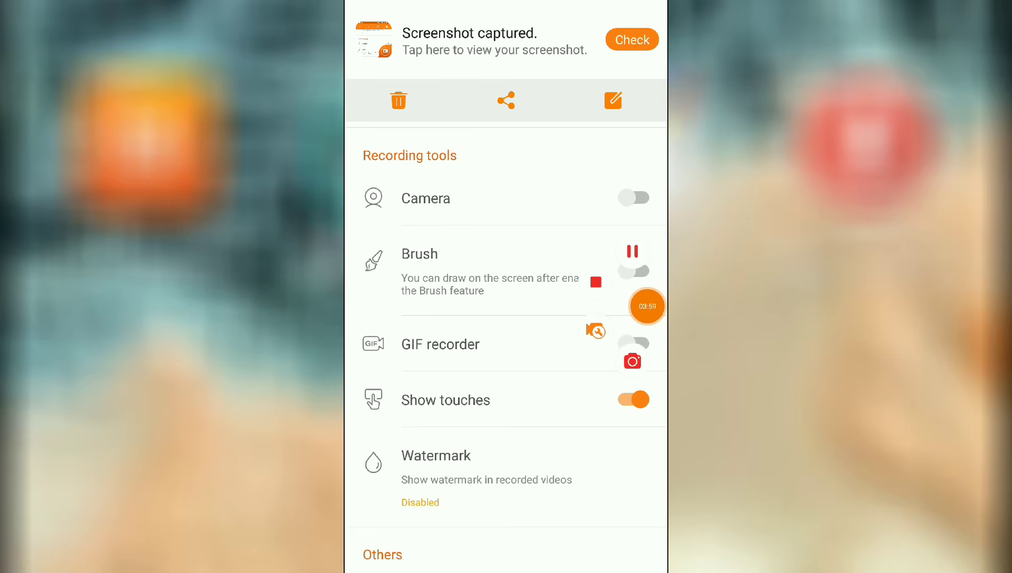
{"action": "left_click", "coordinate": [632, 39]}
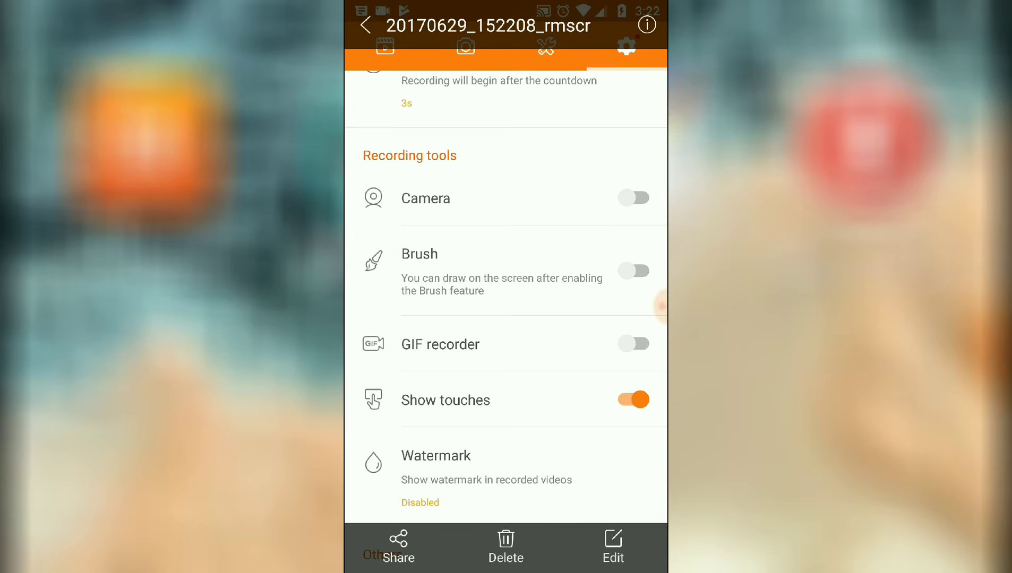
In the Mosaics editor, pixelate the Camera, Brush, GIF recorder, Watermark and Others labels
{"action": "left_click", "coordinate": [610, 546]}
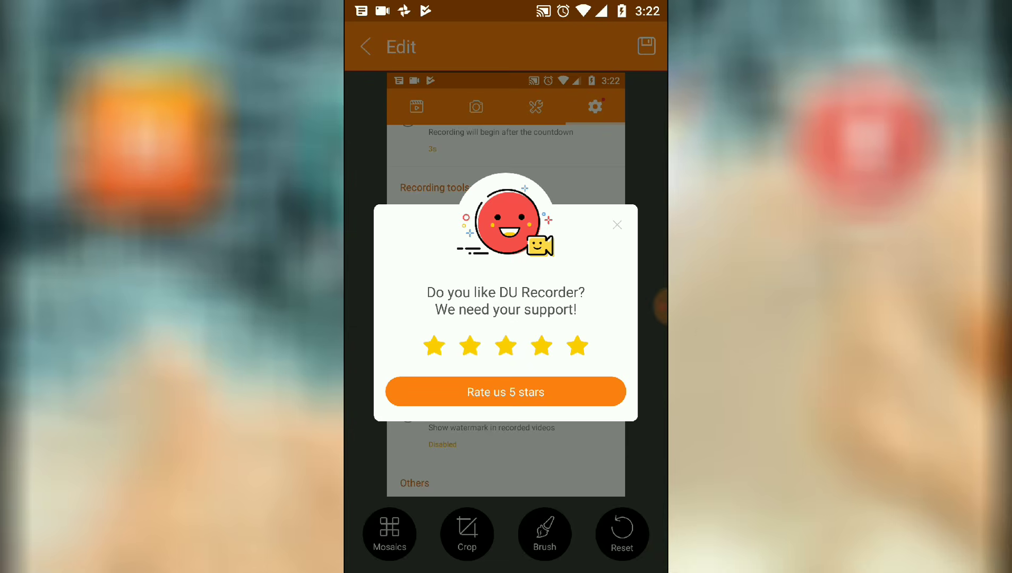
{"action": "left_click", "coordinate": [617, 225]}
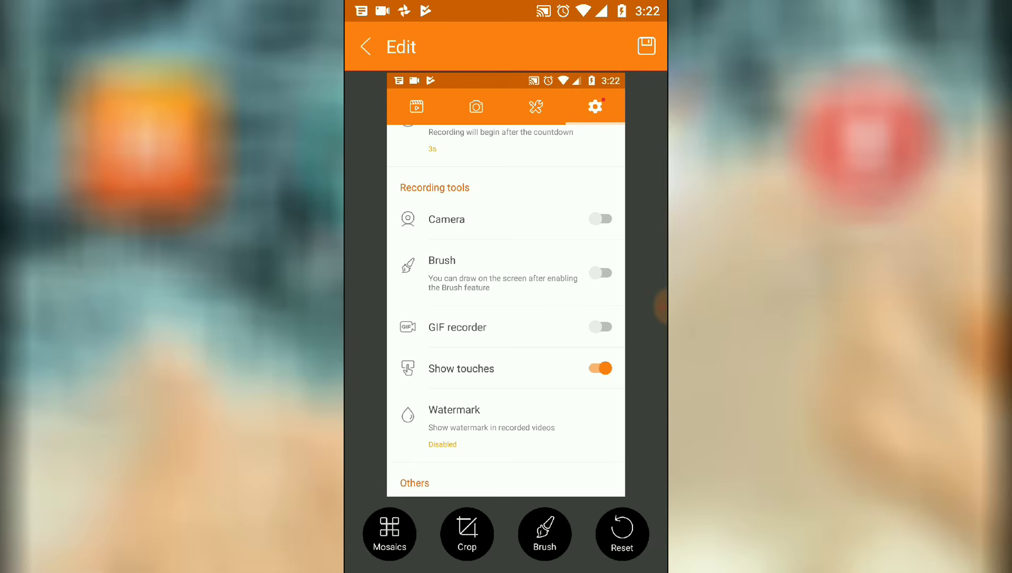
{"action": "left_click", "coordinate": [389, 532]}
{"action": "mouse_move", "coordinate": [441, 220]}
{"action": "left_mouse_down"}
{"action": "mouse_move", "coordinate": [538, 210]}
{"action": "mouse_move", "coordinate": [497, 260]}
{"action": "mouse_move", "coordinate": [468, 228]}
{"action": "mouse_move", "coordinate": [435, 264]}
{"action": "mouse_move", "coordinate": [415, 210]}
{"action": "mouse_move", "coordinate": [405, 220]}
{"action": "mouse_move", "coordinate": [409, 326]}
{"action": "mouse_move", "coordinate": [439, 354]}
{"action": "mouse_move", "coordinate": [454, 298]}
{"action": "mouse_move", "coordinate": [512, 293]}
{"action": "mouse_move", "coordinate": [462, 279]}
{"action": "mouse_move", "coordinate": [579, 280]}
{"action": "left_mouse_up"}
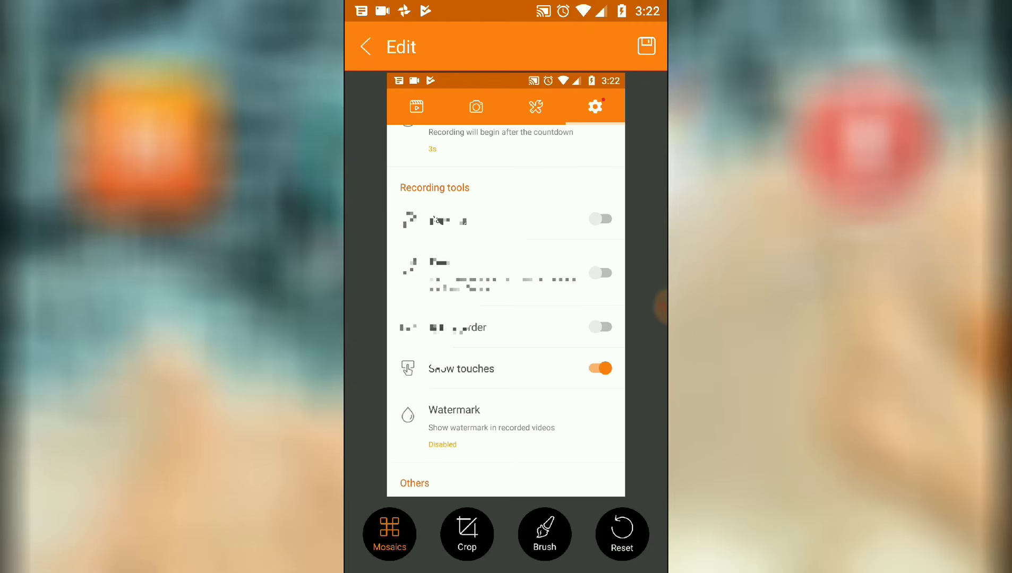
{"action": "mouse_move", "coordinate": [482, 334]}
{"action": "left_mouse_down"}
{"action": "mouse_move", "coordinate": [447, 335]}
{"action": "mouse_move", "coordinate": [501, 323]}
{"action": "mouse_move", "coordinate": [425, 325]}
{"action": "mouse_move", "coordinate": [406, 370]}
{"action": "mouse_move", "coordinate": [502, 372]}
{"action": "left_mouse_up"}
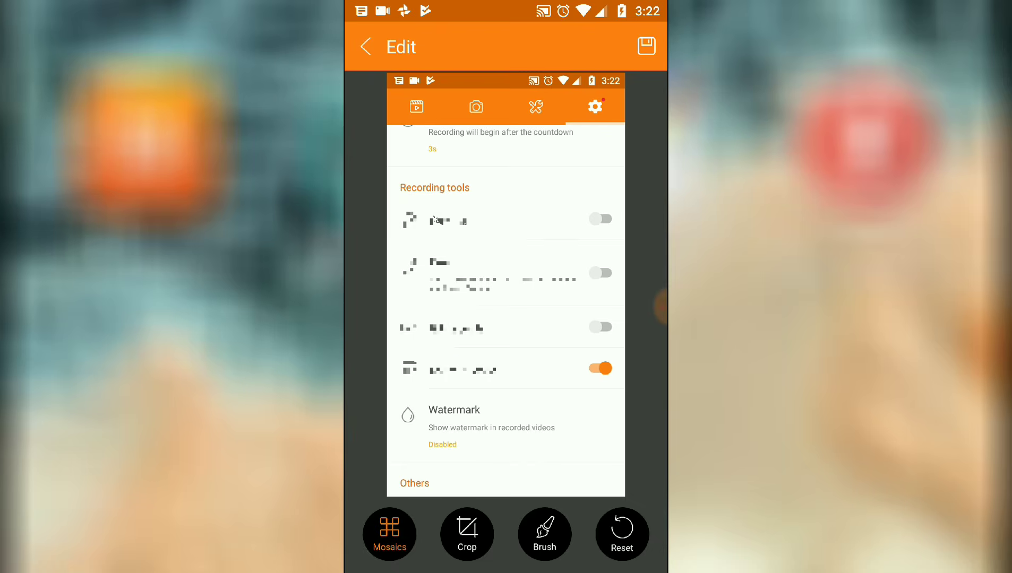
{"action": "mouse_move", "coordinate": [467, 447]}
{"action": "left_mouse_down"}
{"action": "mouse_move", "coordinate": [436, 451]}
{"action": "mouse_move", "coordinate": [408, 409]}
{"action": "mouse_move", "coordinate": [476, 406]}
{"action": "mouse_move", "coordinate": [434, 427]}
{"action": "mouse_move", "coordinate": [566, 419]}
{"action": "left_mouse_up"}
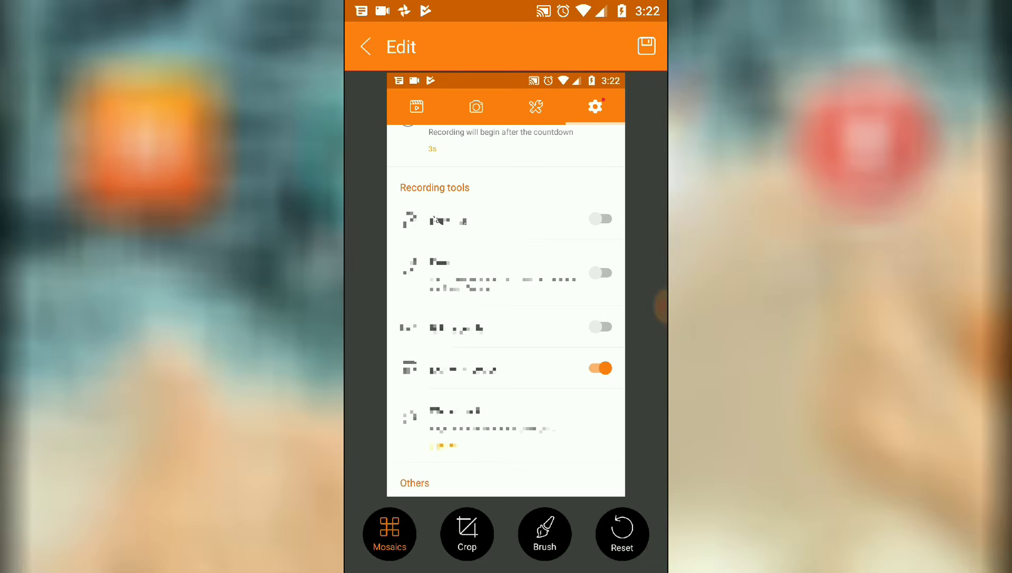
{"action": "mouse_move", "coordinate": [449, 484]}
{"action": "left_mouse_down"}
{"action": "mouse_move", "coordinate": [409, 486]}
{"action": "mouse_move", "coordinate": [441, 481]}
{"action": "mouse_move", "coordinate": [422, 484]}
{"action": "left_mouse_up"}
Pixelate the toggle switches and the countdown description with its 3s value
{"action": "mouse_move", "coordinate": [597, 382]}
{"action": "left_mouse_down"}
{"action": "mouse_move", "coordinate": [608, 402]}
{"action": "mouse_move", "coordinate": [613, 305]}
{"action": "mouse_move", "coordinate": [600, 260]}
{"action": "mouse_move", "coordinate": [592, 264]}
{"action": "mouse_move", "coordinate": [592, 217]}
{"action": "mouse_move", "coordinate": [613, 219]}
{"action": "left_mouse_up"}
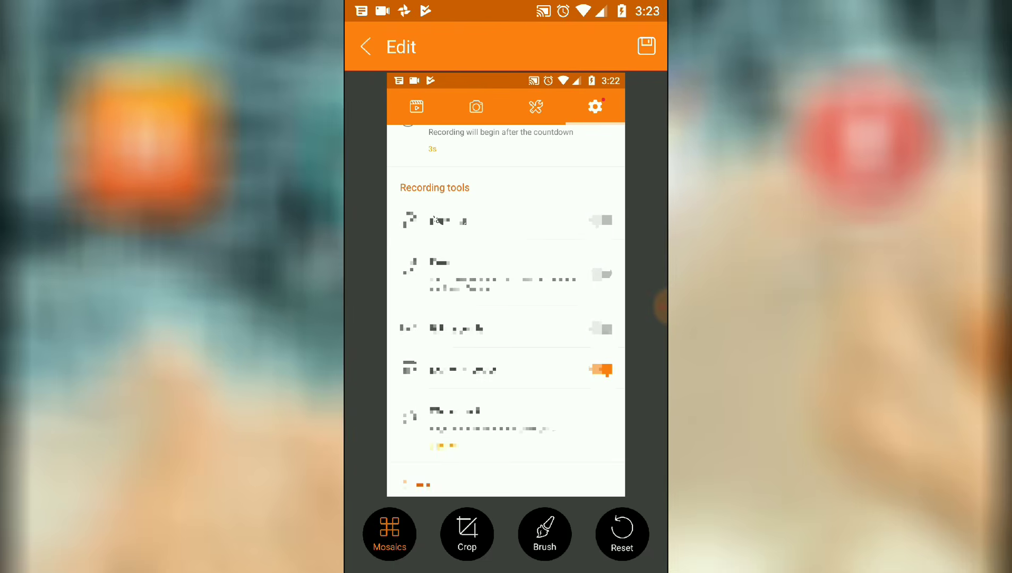
{"action": "left_click_drag", "start_coordinate": [438, 135], "coordinate": [590, 139]}
{"action": "left_click_drag", "start_coordinate": [519, 136], "coordinate": [553, 129]}
{"action": "left_click", "coordinate": [531, 137]}
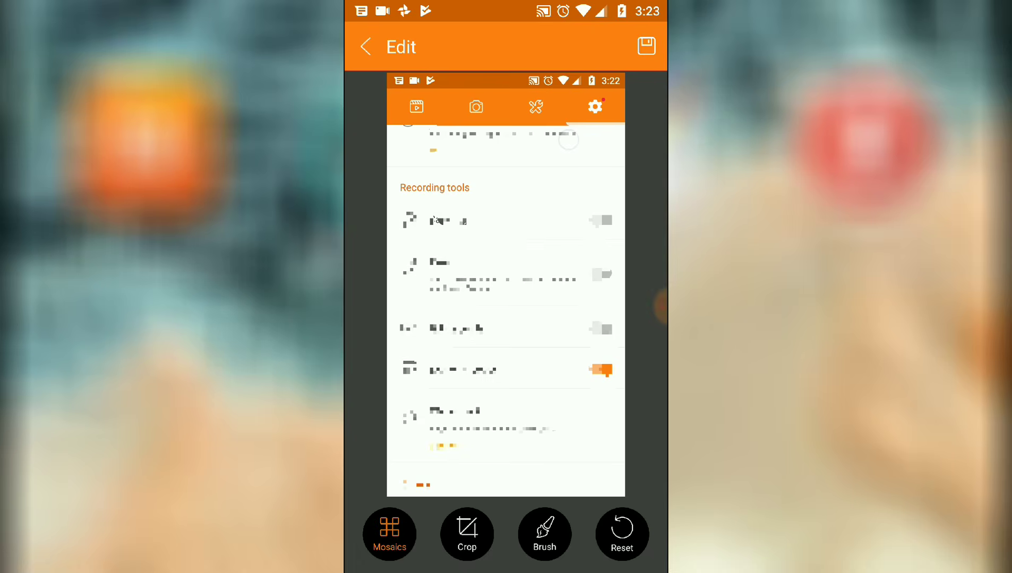
{"action": "left_click", "coordinate": [452, 149]}
{"action": "left_click", "coordinate": [574, 138]}
Raise the crop frame's bottom edge to the Brush row, keeping the Recording tools heading on top
{"action": "left_click", "coordinate": [467, 531]}
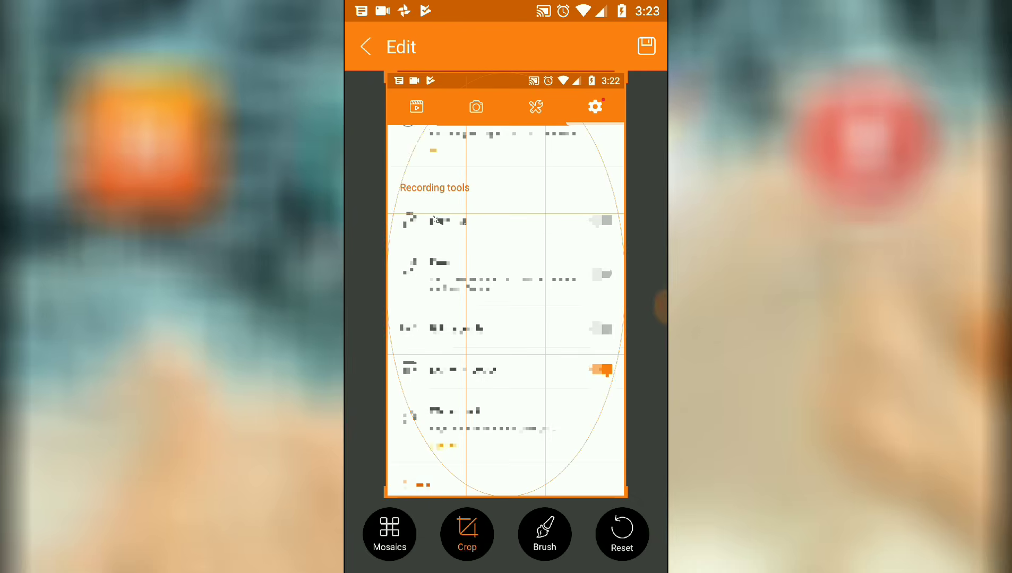
{"action": "left_click_drag", "start_coordinate": [530, 496], "coordinate": [530, 383]}
{"action": "mouse_move", "coordinate": [581, 86]}
{"action": "left_mouse_down"}
{"action": "mouse_move", "coordinate": [568, 181]}
{"action": "mouse_move", "coordinate": [590, 156]}
{"action": "mouse_move", "coordinate": [578, 149]}
{"action": "left_mouse_up"}
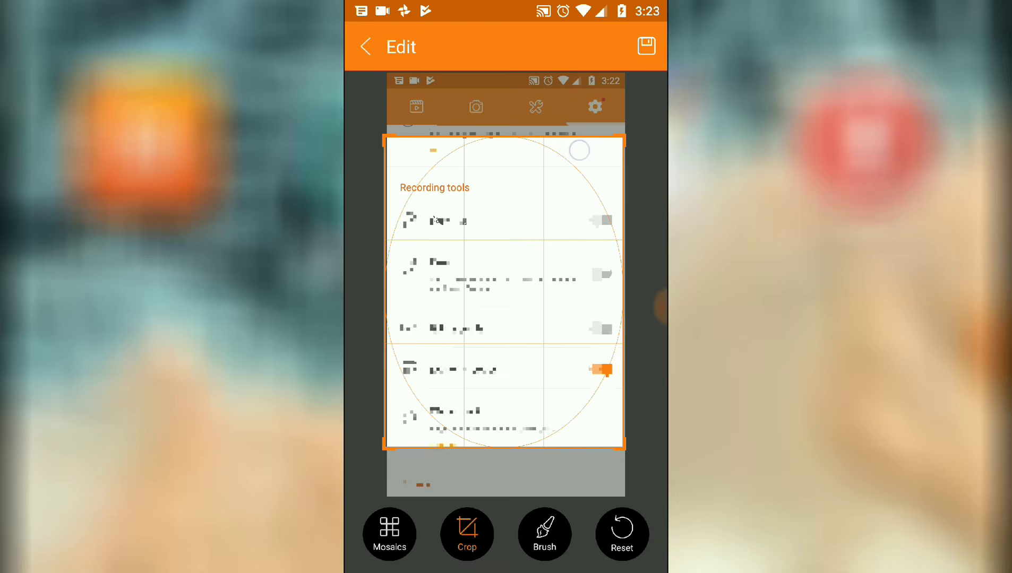
{"action": "left_click_drag", "start_coordinate": [524, 445], "coordinate": [539, 297]}
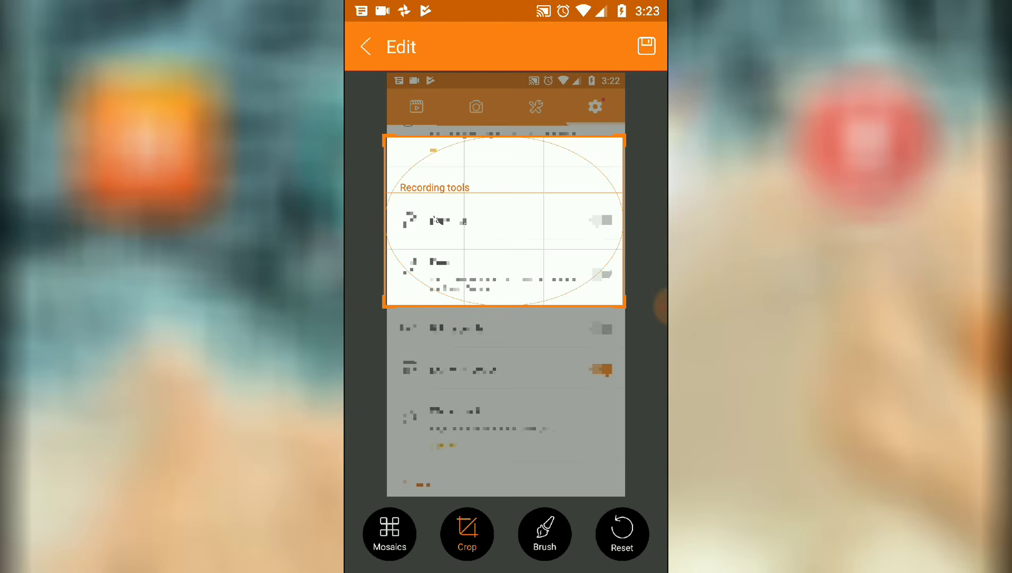
Mark the heading, first toggle and second row in red, then Reset and leave the editor
{"action": "left_click", "coordinate": [545, 534]}
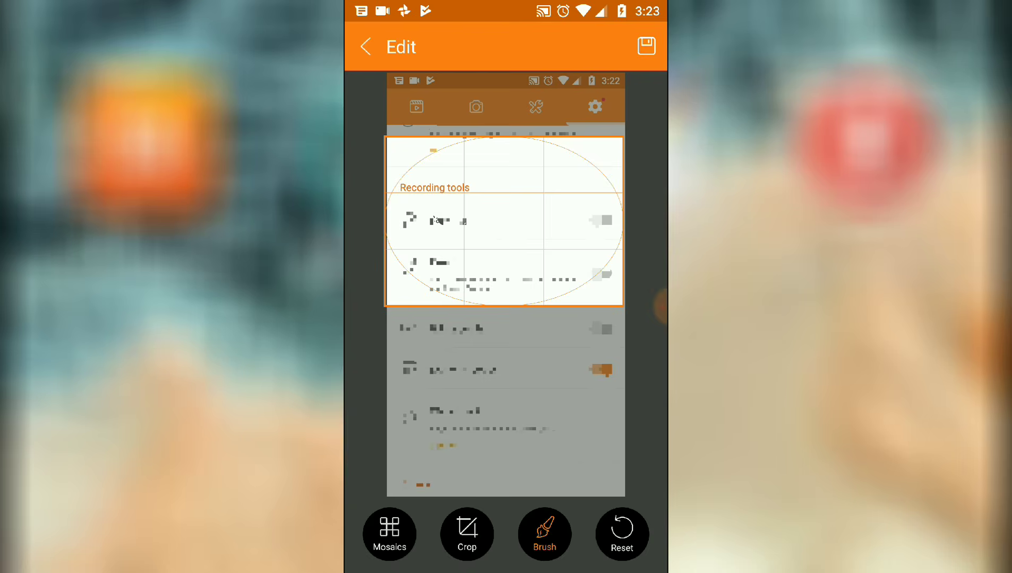
{"action": "left_click", "coordinate": [490, 183]}
{"action": "mouse_move", "coordinate": [463, 169]}
{"action": "left_mouse_down"}
{"action": "mouse_move", "coordinate": [457, 215]}
{"action": "mouse_move", "coordinate": [468, 196]}
{"action": "mouse_move", "coordinate": [426, 166]}
{"action": "mouse_move", "coordinate": [475, 203]}
{"action": "mouse_move", "coordinate": [451, 167]}
{"action": "left_mouse_up"}
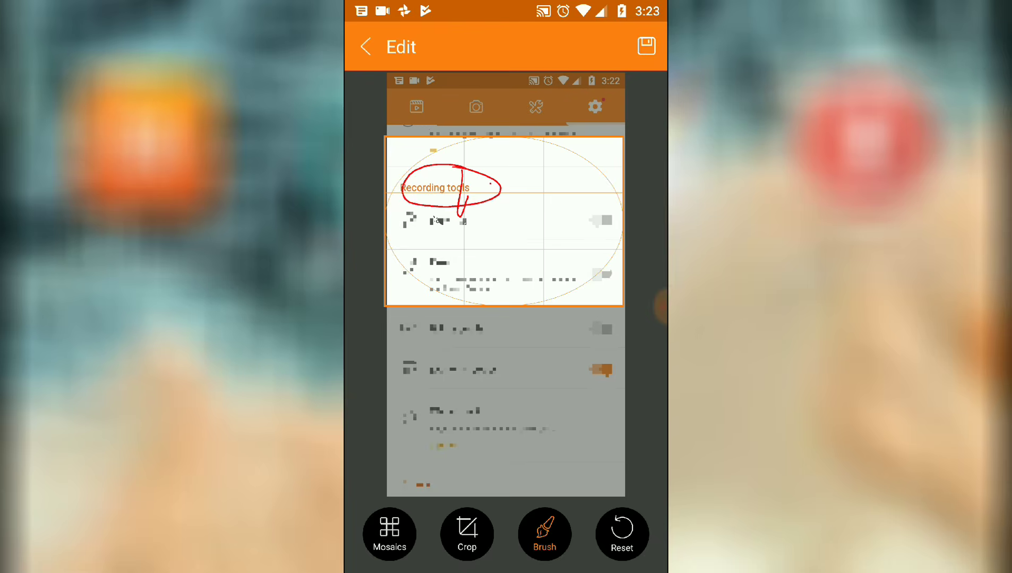
{"action": "mouse_move", "coordinate": [598, 197]}
{"action": "left_mouse_down"}
{"action": "mouse_move", "coordinate": [590, 226]}
{"action": "mouse_move", "coordinate": [619, 215]}
{"action": "mouse_move", "coordinate": [605, 197]}
{"action": "left_mouse_up"}
{"action": "mouse_move", "coordinate": [457, 233]}
{"action": "left_mouse_down"}
{"action": "mouse_move", "coordinate": [438, 246]}
{"action": "mouse_move", "coordinate": [462, 279]}
{"action": "mouse_move", "coordinate": [422, 232]}
{"action": "mouse_move", "coordinate": [454, 284]}
{"action": "mouse_move", "coordinate": [411, 271]}
{"action": "left_mouse_up"}
{"action": "left_click", "coordinate": [622, 531]}
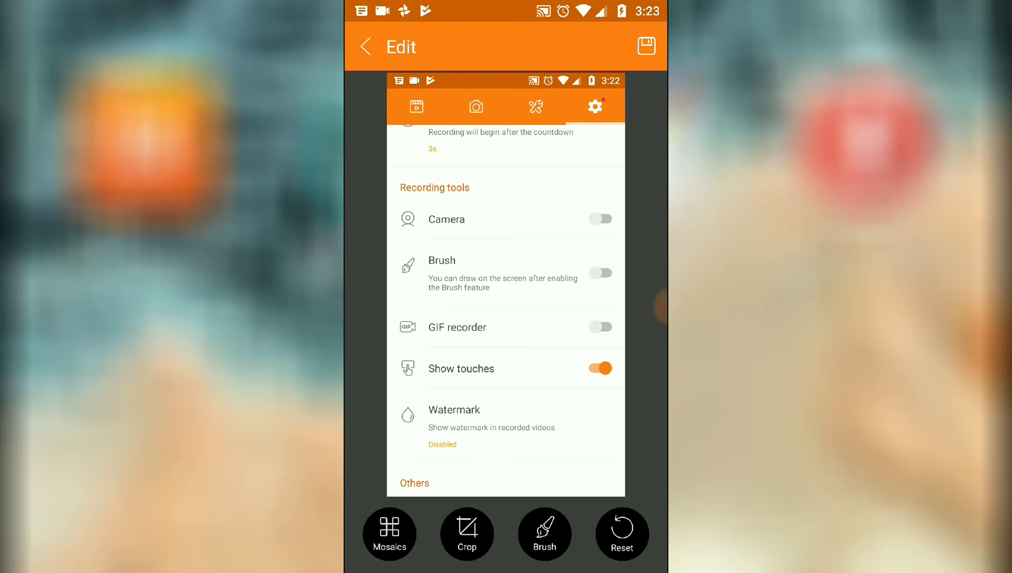
{"action": "left_click", "coordinate": [365, 47]}
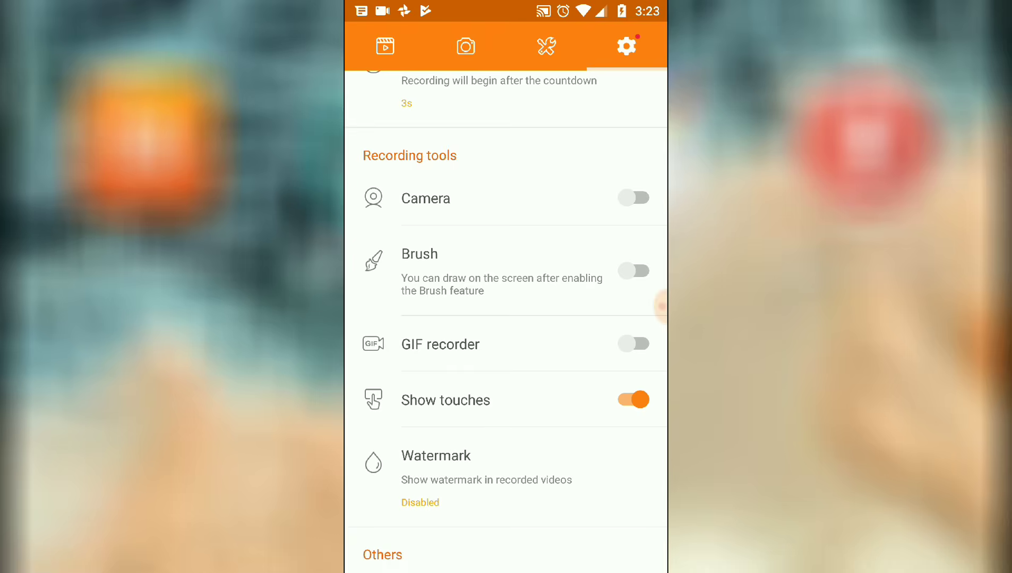
Expand the floating recorder bubble and switch on the Camera toggle for a live preview
{"action": "left_click", "coordinate": [660, 306]}
{"action": "left_click", "coordinate": [633, 198]}
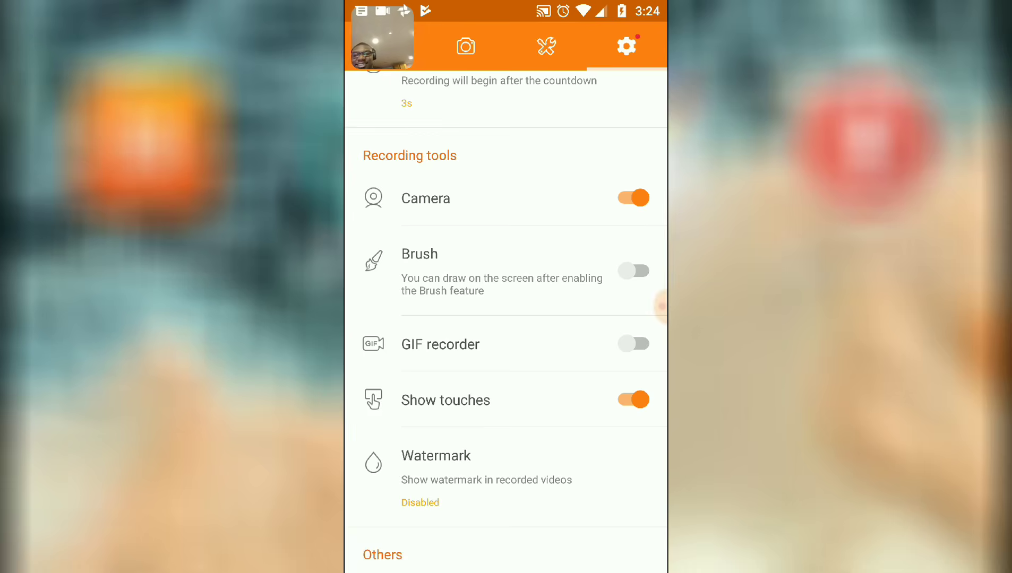
Turn on the Brush tool, take a screenshot, and undo the dot drawn over 3s
{"action": "left_click", "coordinate": [633, 271]}
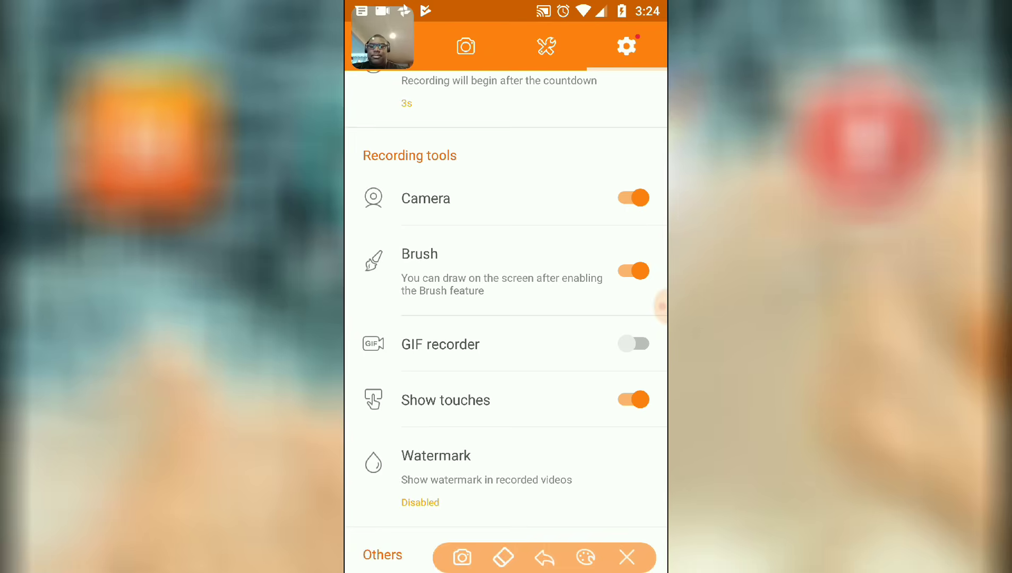
{"action": "left_click", "coordinate": [462, 557]}
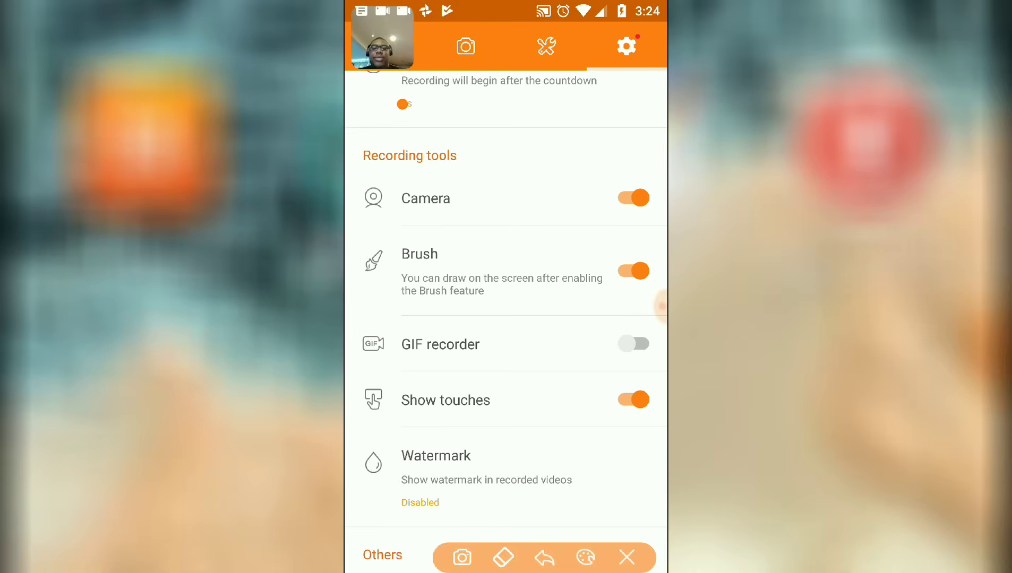
{"action": "left_click", "coordinate": [544, 557]}
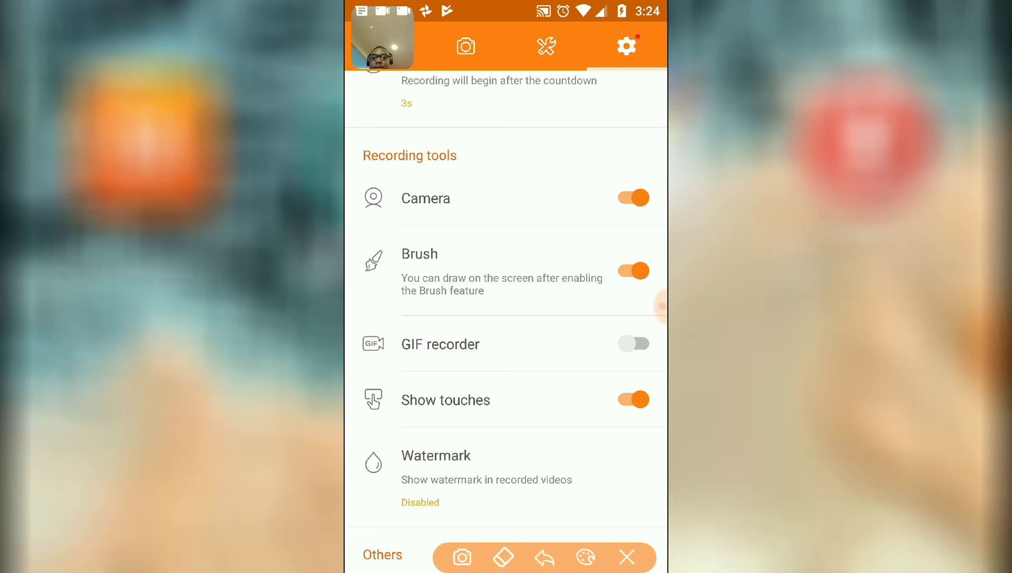
{"action": "left_click", "coordinate": [545, 557]}
{"action": "left_click", "coordinate": [548, 555]}
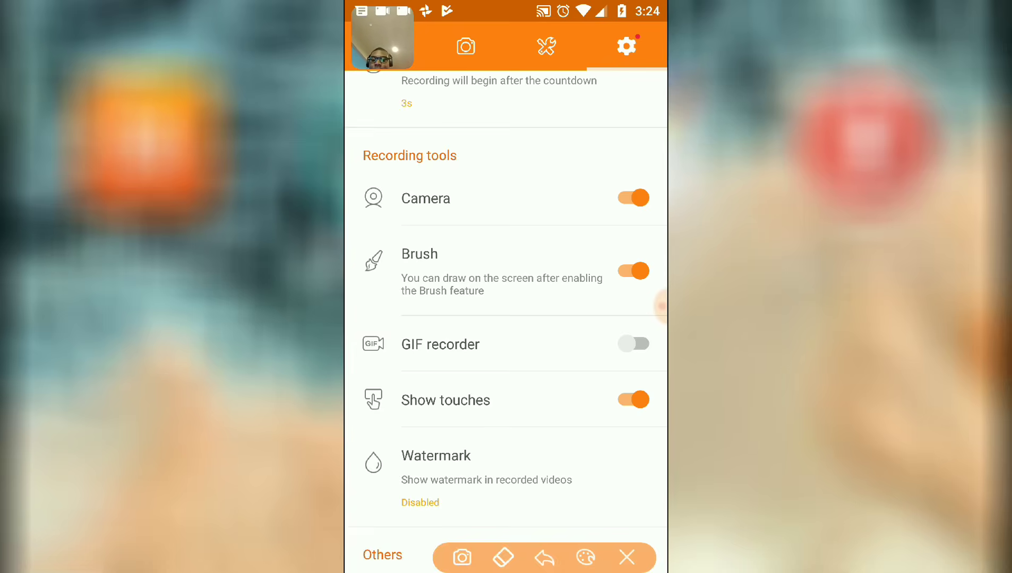
Circle the GIF recorder row with a thin orange brush, then draw a thick orange stroke
{"action": "left_click", "coordinate": [584, 555]}
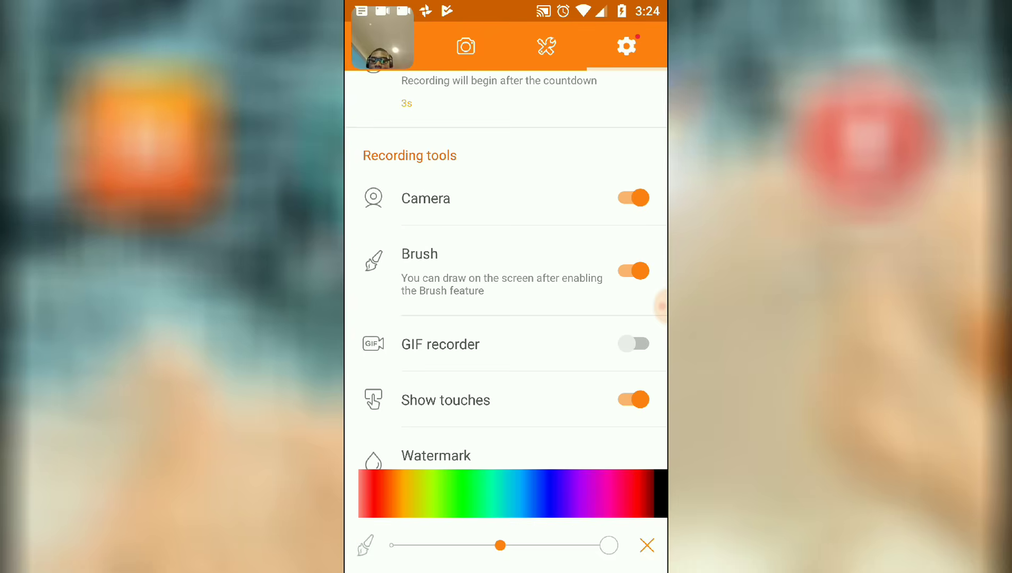
{"action": "left_click_drag", "start_coordinate": [500, 546], "coordinate": [385, 548]}
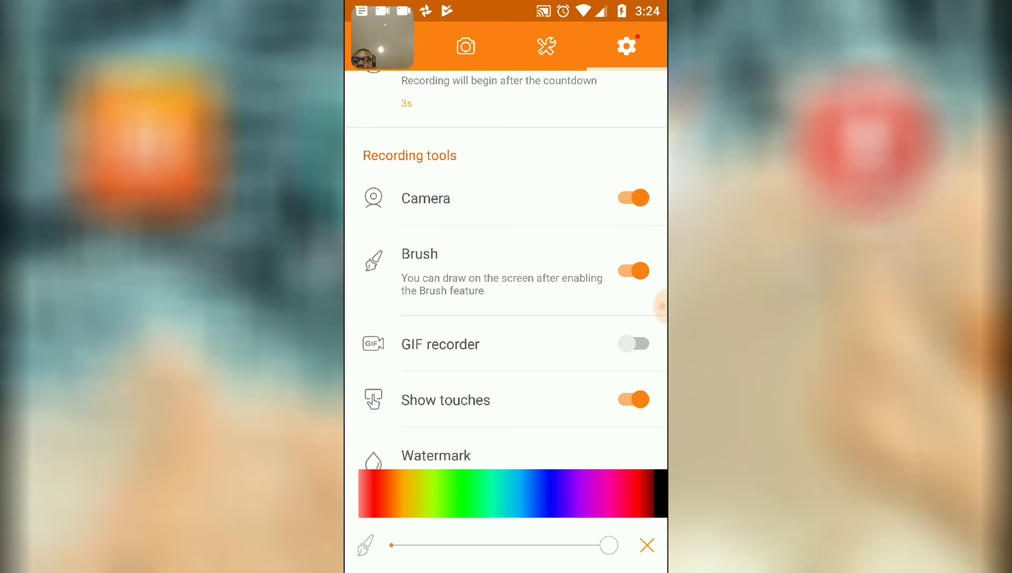
{"action": "mouse_move", "coordinate": [478, 311]}
{"action": "left_mouse_down"}
{"action": "mouse_move", "coordinate": [429, 316]}
{"action": "mouse_move", "coordinate": [368, 343]}
{"action": "mouse_move", "coordinate": [475, 305]}
{"action": "left_mouse_up"}
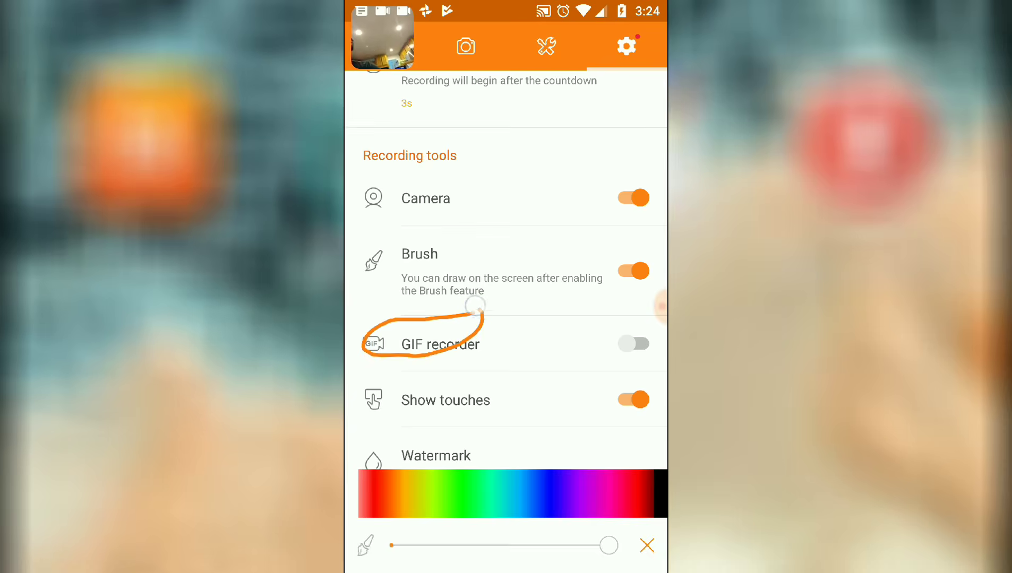
{"action": "mouse_move", "coordinate": [393, 545]}
{"action": "left_mouse_down"}
{"action": "mouse_move", "coordinate": [474, 533]}
{"action": "mouse_move", "coordinate": [643, 534]}
{"action": "left_mouse_up"}
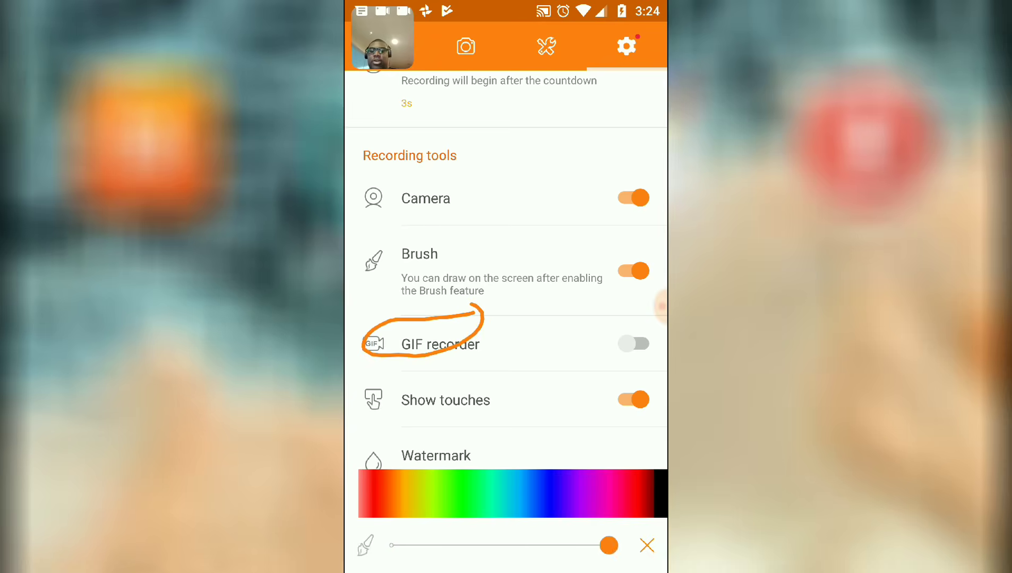
{"action": "mouse_move", "coordinate": [491, 134]}
{"action": "left_mouse_down"}
{"action": "mouse_move", "coordinate": [505, 251]}
{"action": "mouse_move", "coordinate": [538, 163]}
{"action": "mouse_move", "coordinate": [491, 132]}
{"action": "left_mouse_up"}
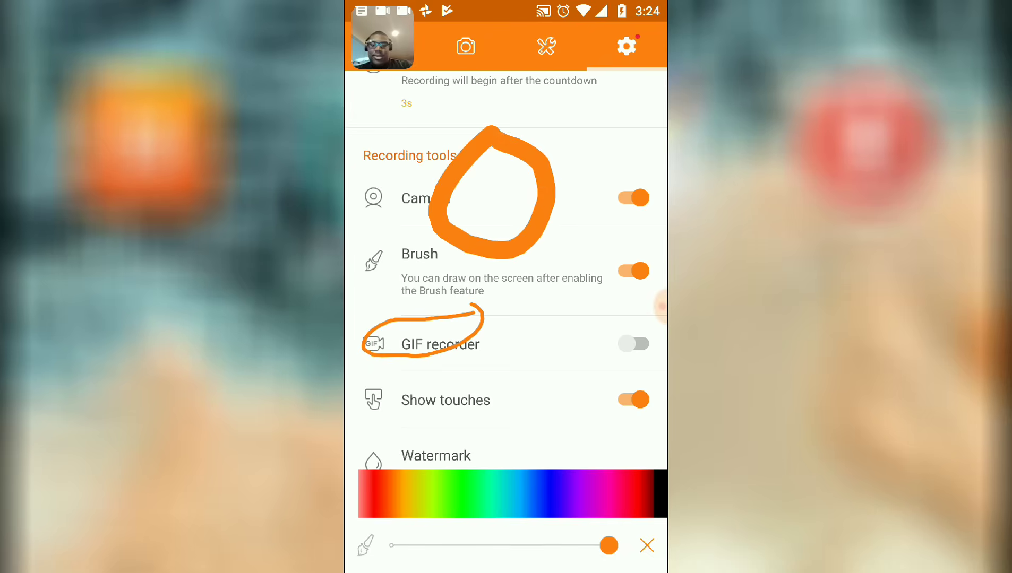
Try teal, blue, purple, red, black and yellow-green as brush colours
{"action": "left_click", "coordinate": [591, 484]}
{"action": "left_click", "coordinate": [542, 499]}
{"action": "left_click", "coordinate": [498, 497]}
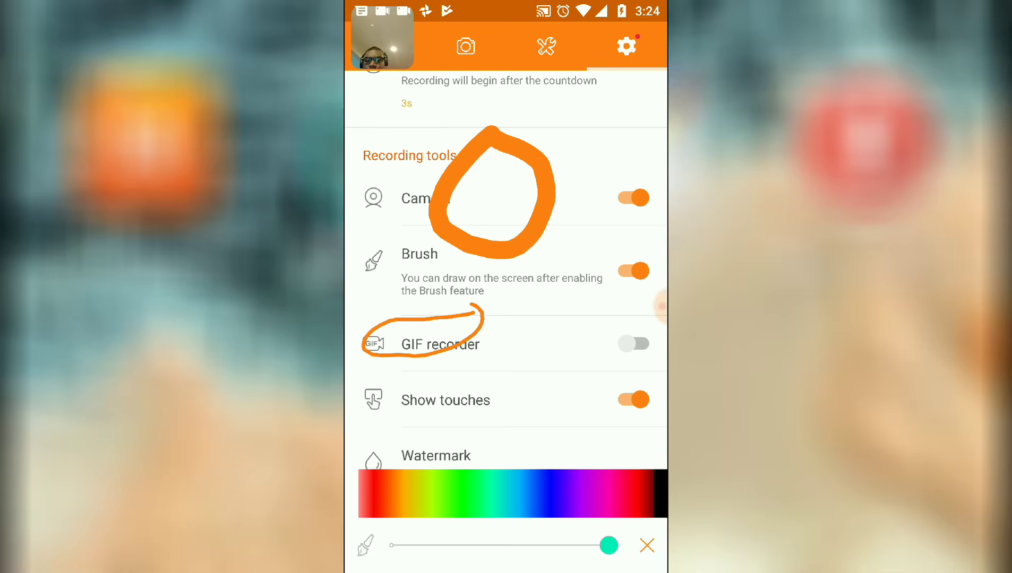
{"action": "left_click", "coordinate": [532, 485]}
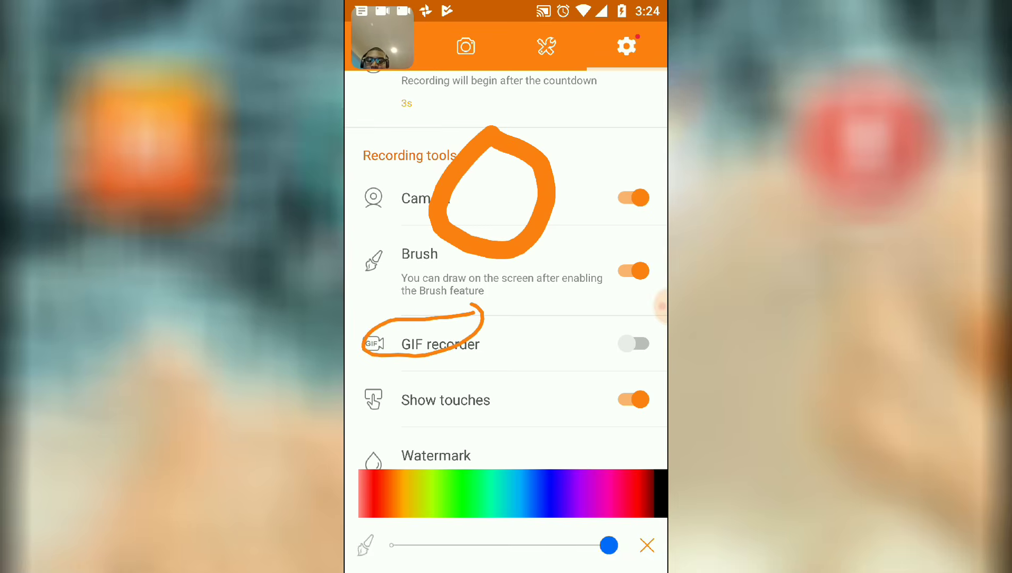
{"action": "left_click", "coordinate": [587, 484]}
{"action": "left_click", "coordinate": [632, 489]}
{"action": "left_click", "coordinate": [658, 484]}
{"action": "left_click", "coordinate": [417, 494]}
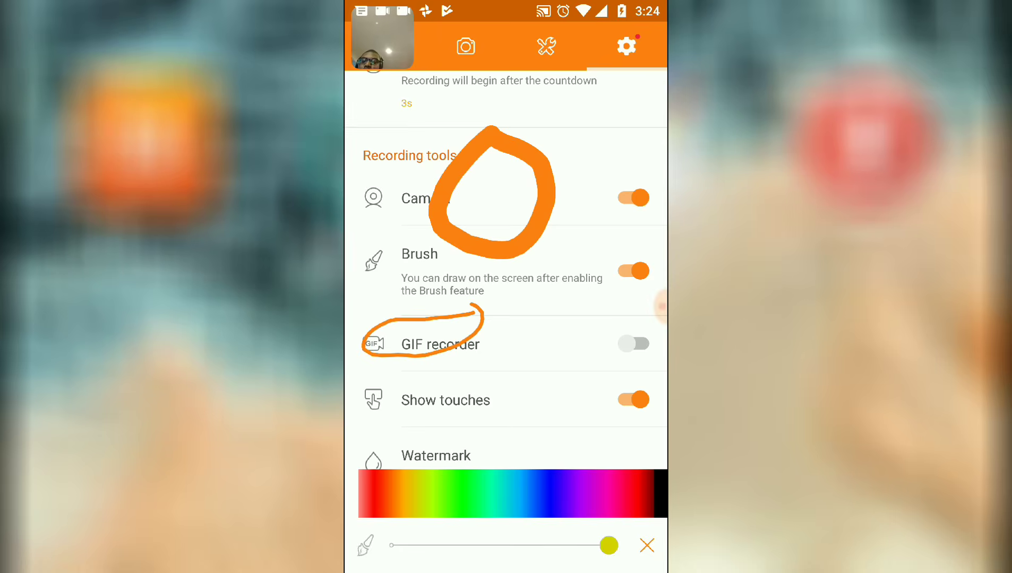
Sweep green to magenta, settle on red, close the picker and exit drawing, clearing annotations
{"action": "left_click_drag", "start_coordinate": [469, 475], "coordinate": [613, 483]}
{"action": "left_click", "coordinate": [539, 501]}
{"action": "left_click", "coordinate": [548, 481]}
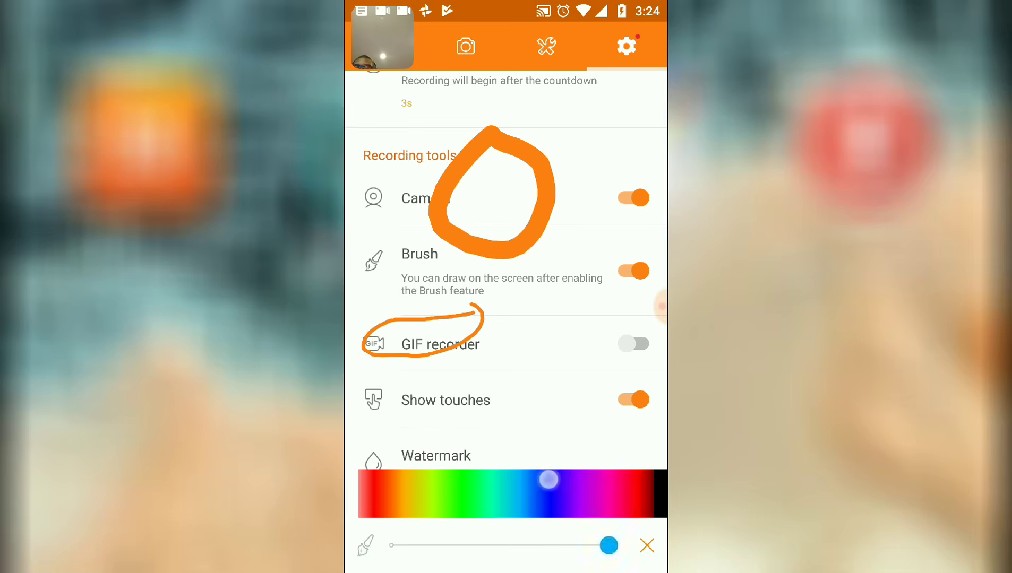
{"action": "left_click", "coordinate": [634, 481]}
{"action": "left_click", "coordinate": [646, 545]}
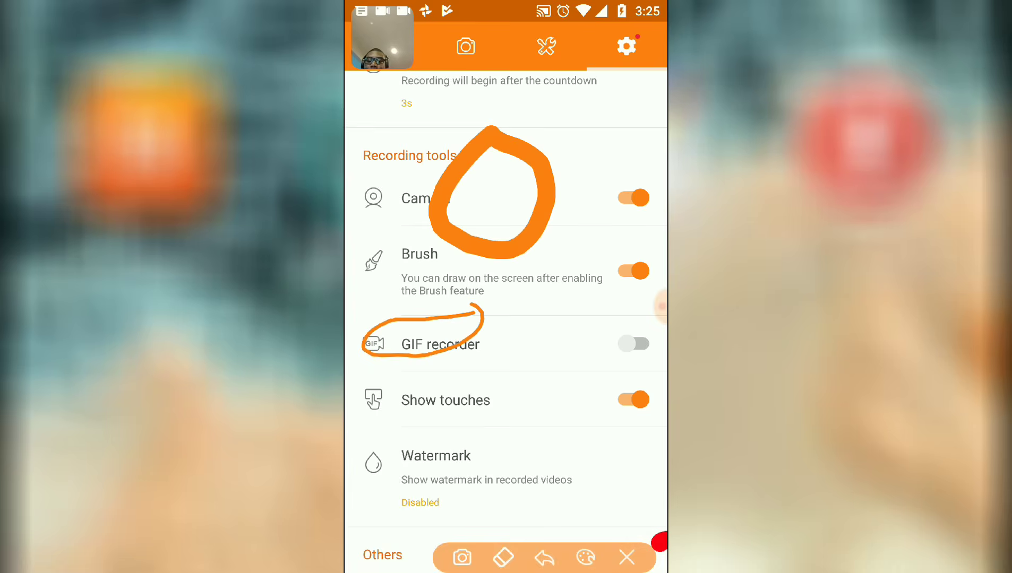
{"action": "left_click", "coordinate": [626, 557]}
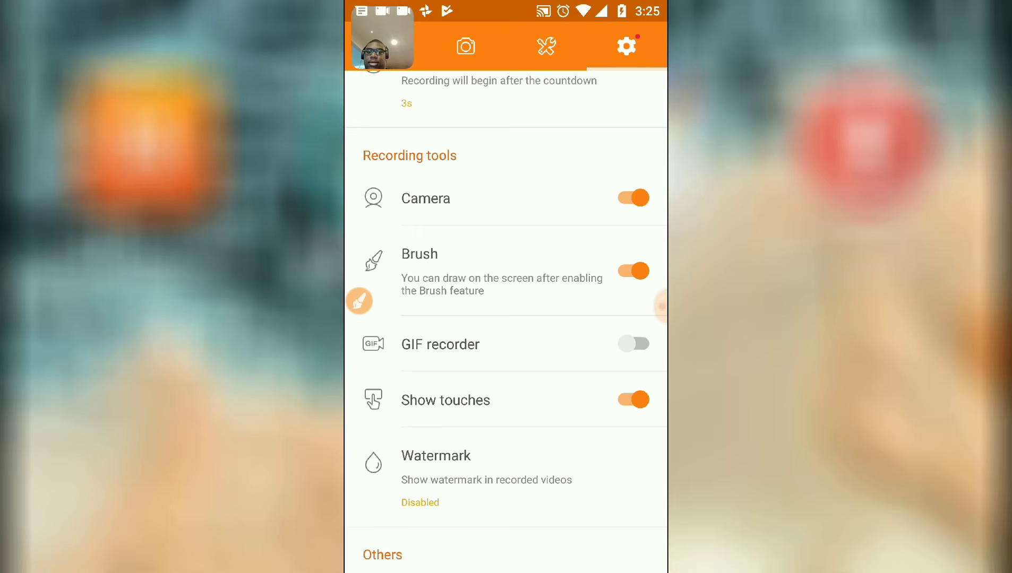
Toggle the GIF recorder on and back off, and leave the countdown at 3s
{"action": "left_click", "coordinate": [447, 344]}
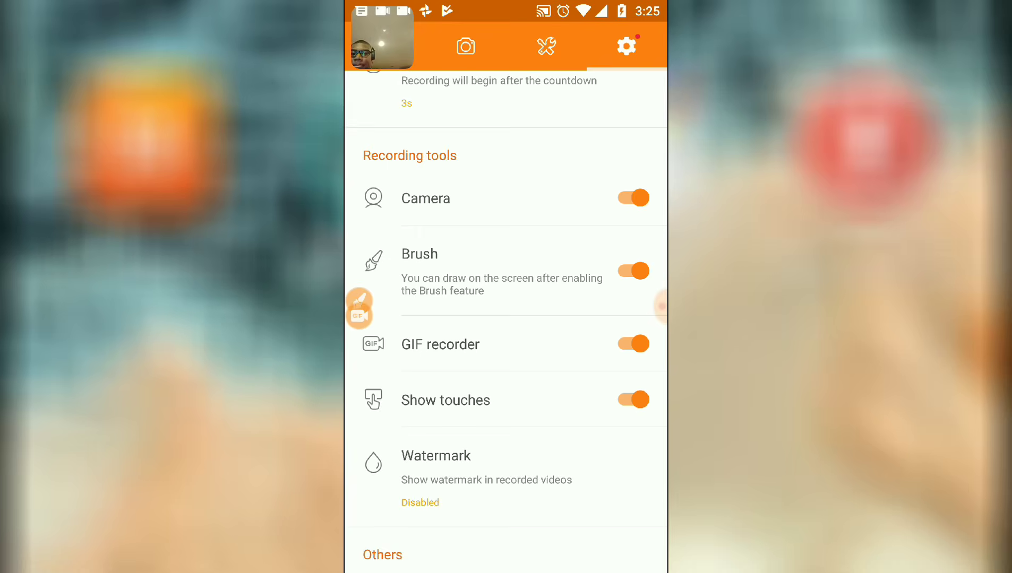
{"action": "left_click", "coordinate": [633, 344]}
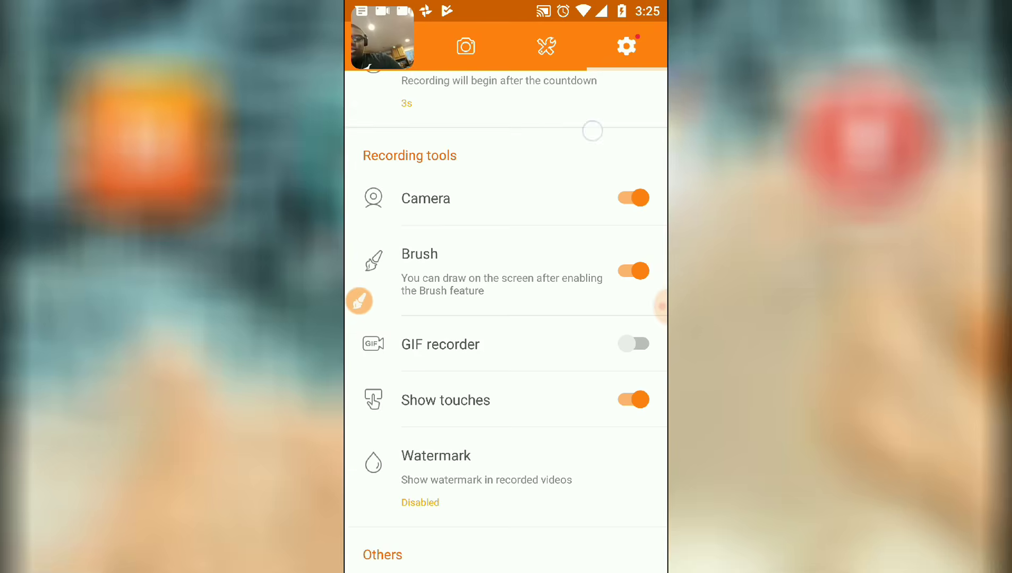
{"action": "left_click", "coordinate": [592, 130]}
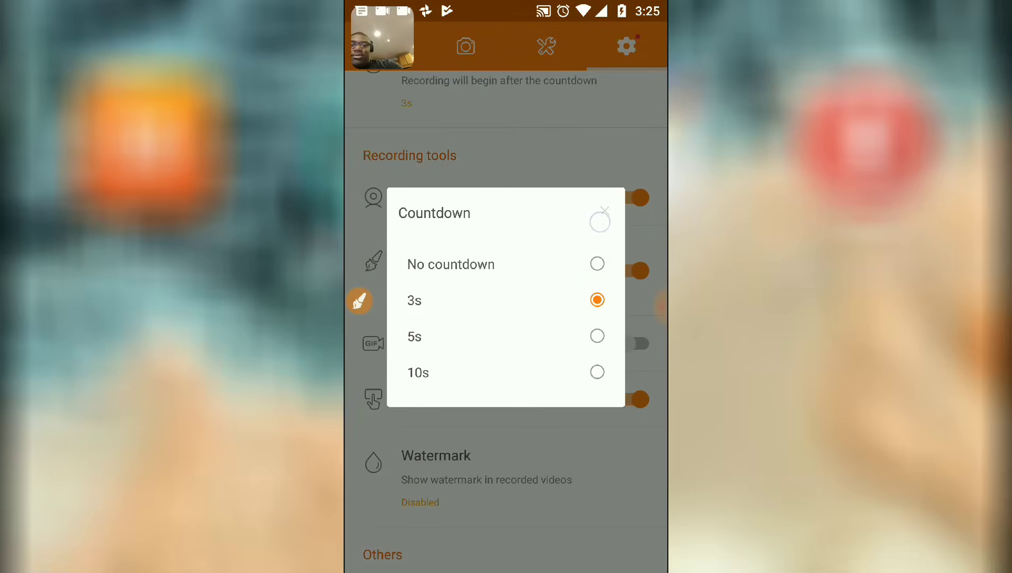
{"action": "left_click", "coordinate": [601, 219]}
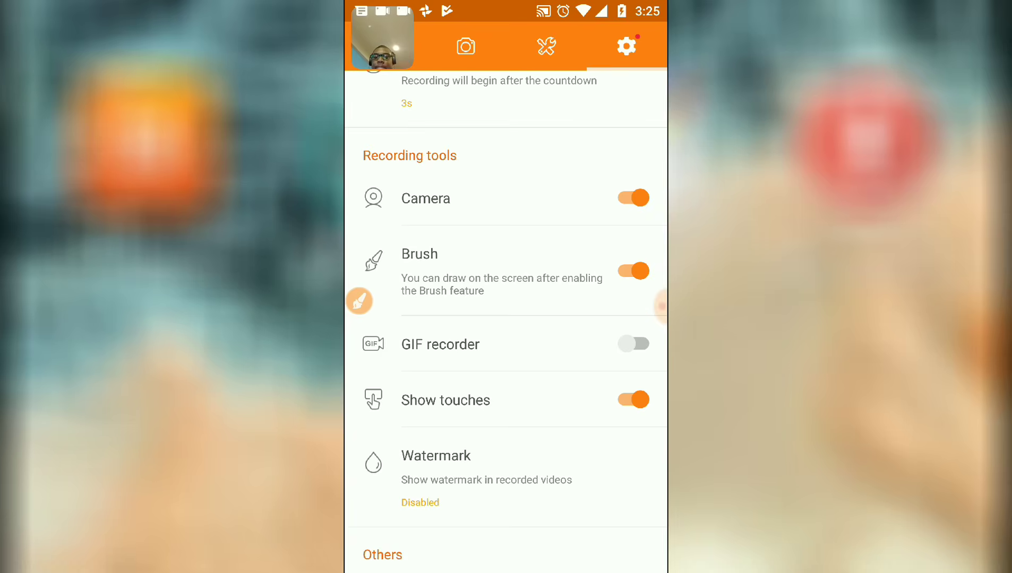
Turn the watermark on and back off in its settings, then close them
{"action": "left_click", "coordinate": [514, 472]}
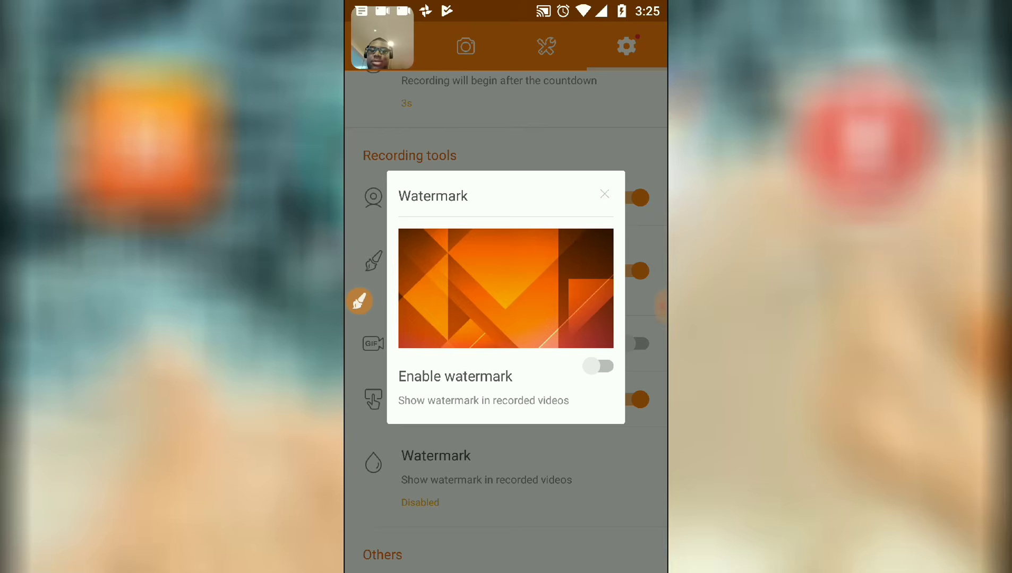
{"action": "left_click", "coordinate": [598, 367]}
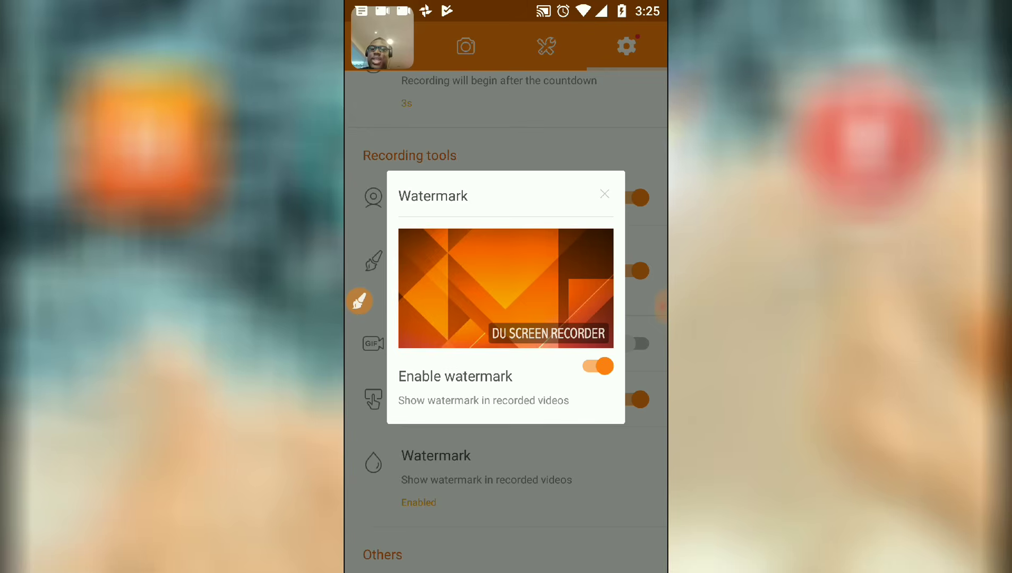
{"action": "left_click", "coordinate": [598, 366]}
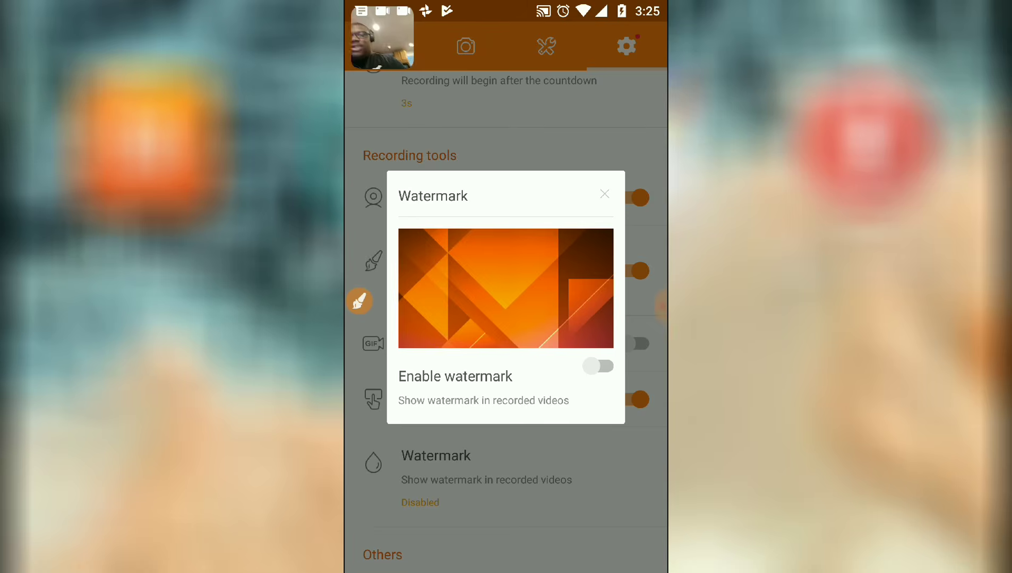
{"action": "left_click", "coordinate": [604, 194]}
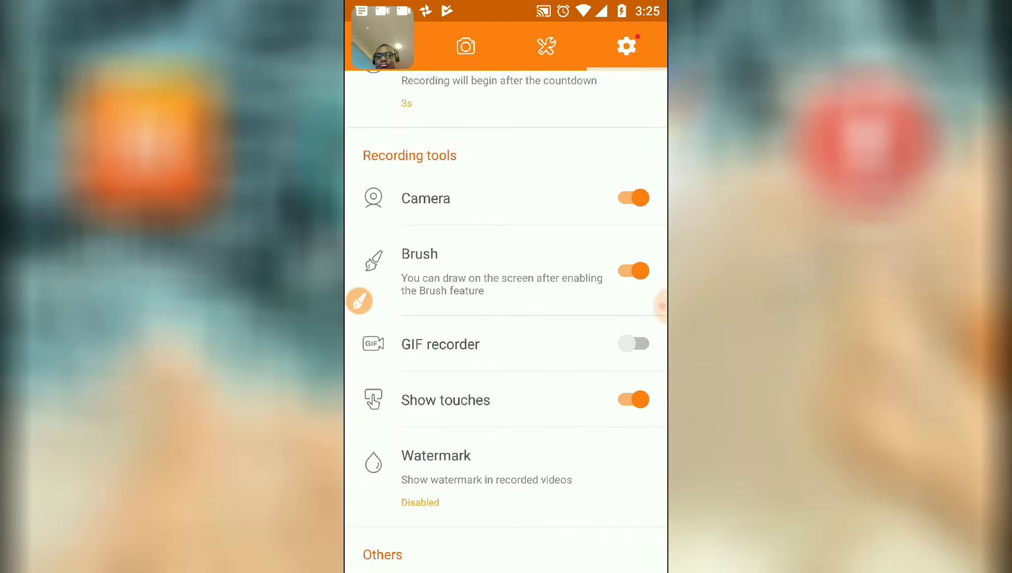
{"action": "left_click_drag", "start_coordinate": [576, 489], "coordinate": [611, 262]}
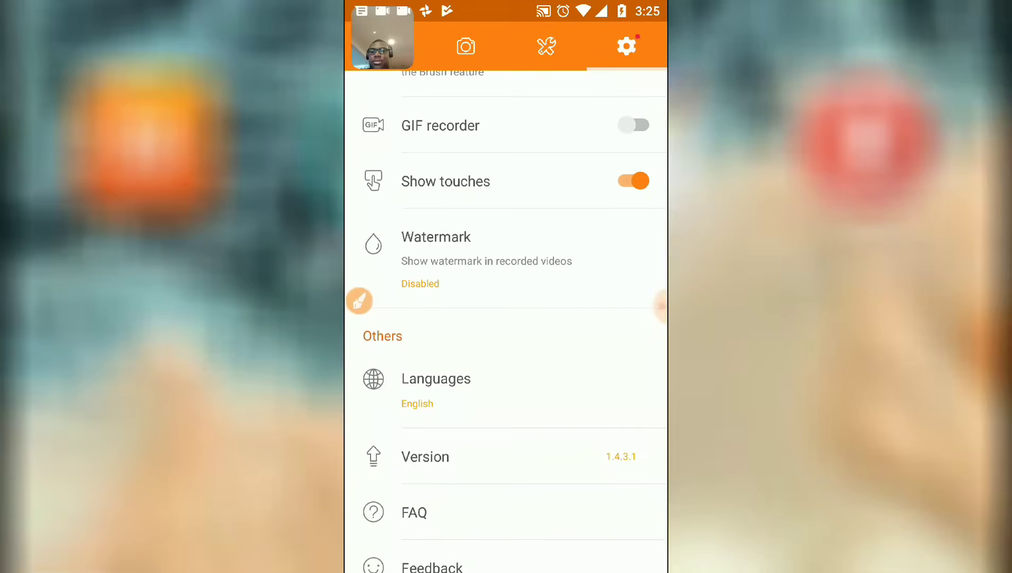
Check the language options, keep English, and scroll down the settings list
{"action": "left_click", "coordinate": [559, 387]}
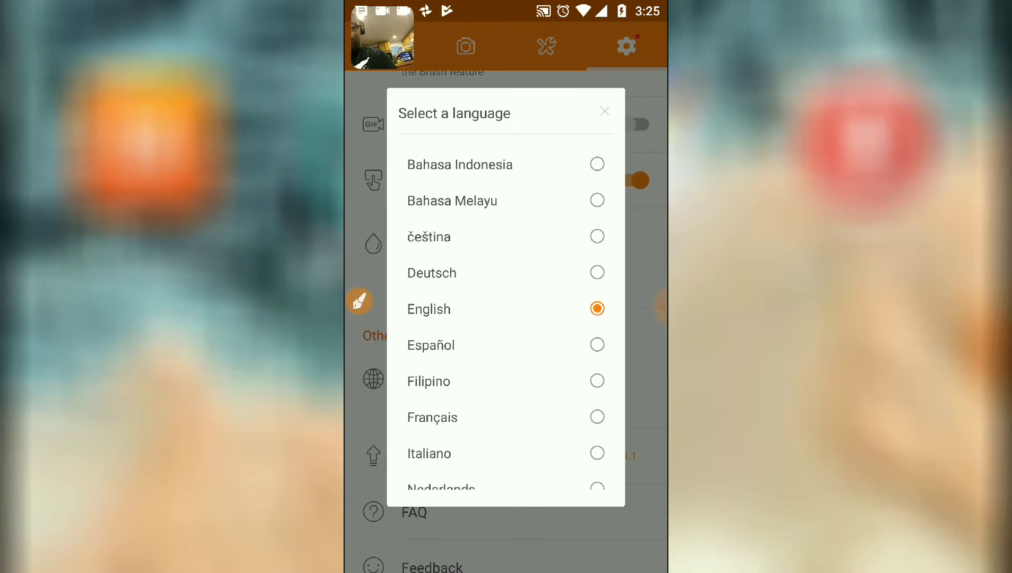
{"action": "left_click", "coordinate": [605, 112]}
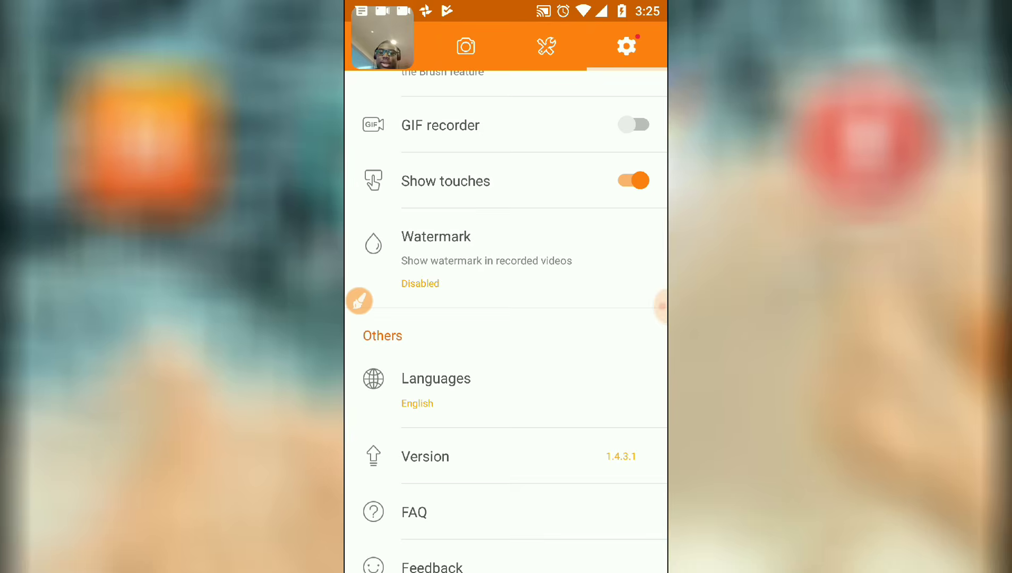
{"action": "left_click_drag", "start_coordinate": [585, 374], "coordinate": [585, 265]}
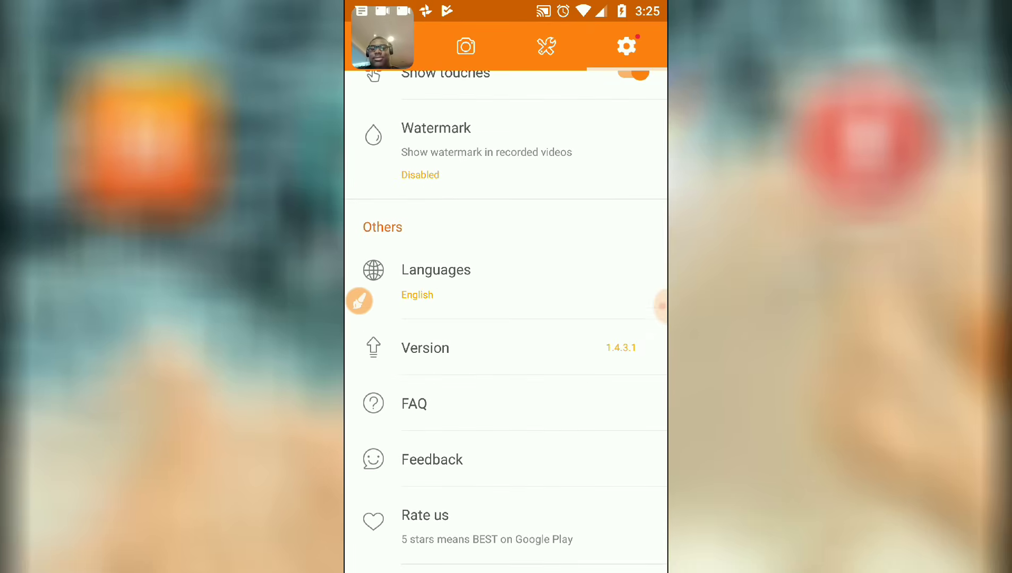
{"action": "left_click_drag", "start_coordinate": [617, 366], "coordinate": [616, 234]}
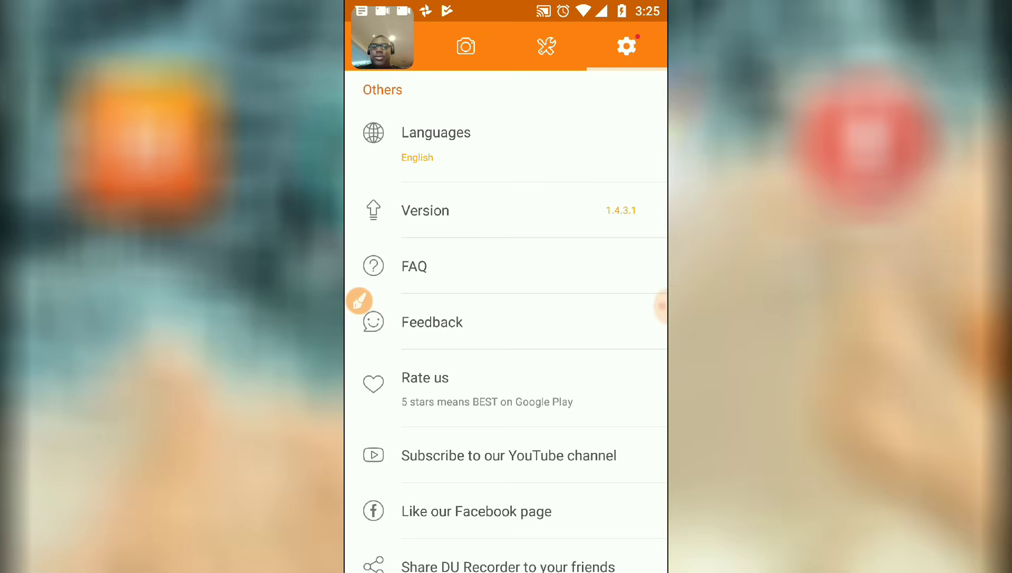
{"action": "mouse_move", "coordinate": [542, 338]}
{"action": "left_mouse_down"}
{"action": "mouse_move", "coordinate": [603, 278]}
{"action": "mouse_move", "coordinate": [603, 244]}
{"action": "left_mouse_up"}
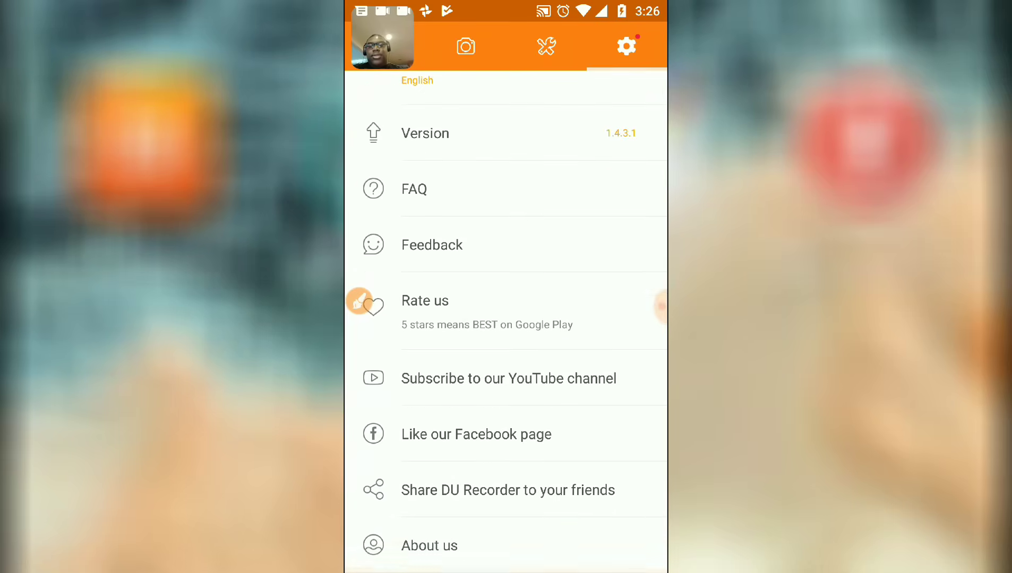
{"action": "left_click_drag", "start_coordinate": [548, 443], "coordinate": [577, 330]}
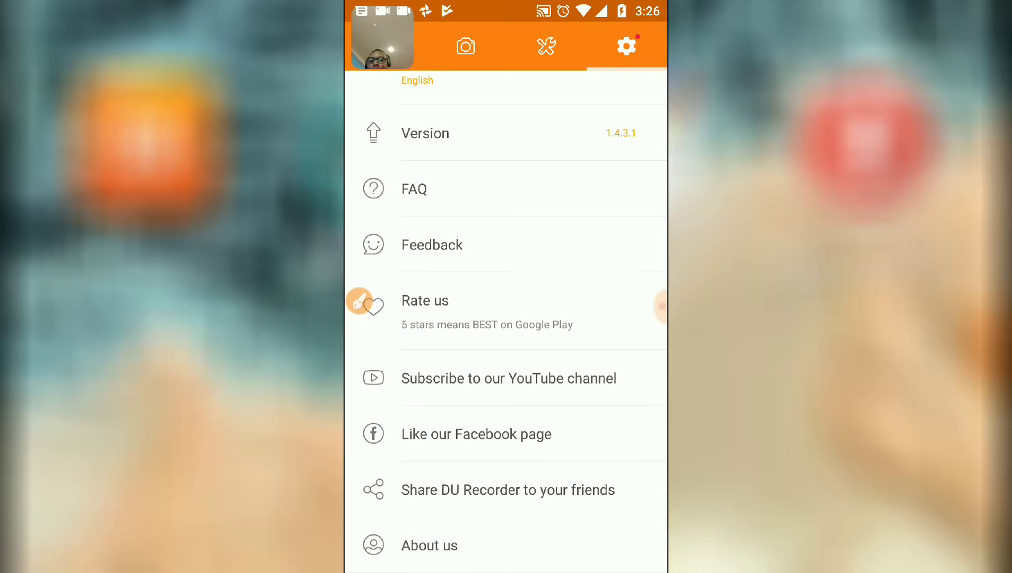
View the About us page showing version 1.4.3.1, then return to the settings
{"action": "left_click", "coordinate": [429, 546]}
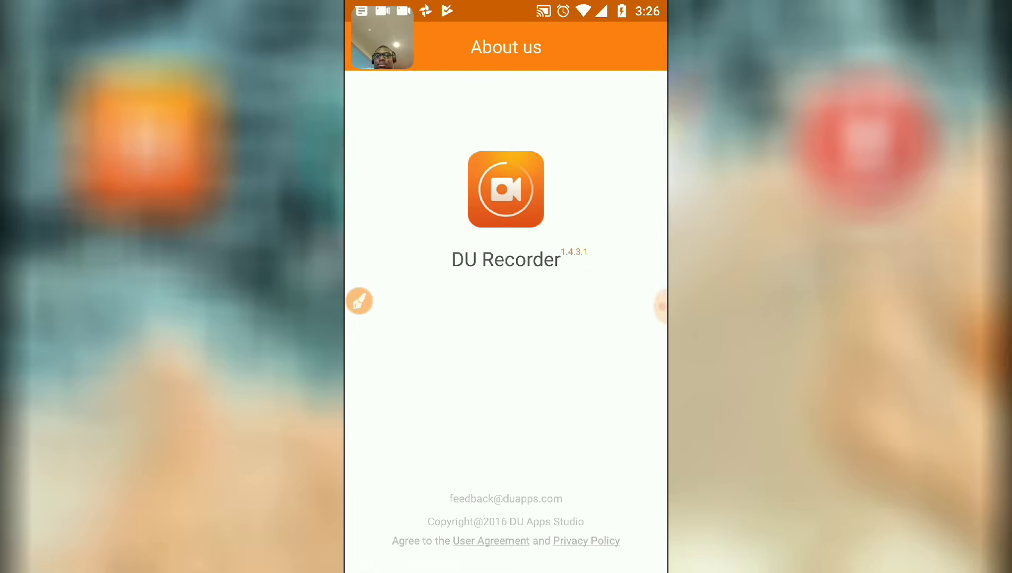
{"action": "key", "text": "Escape"}
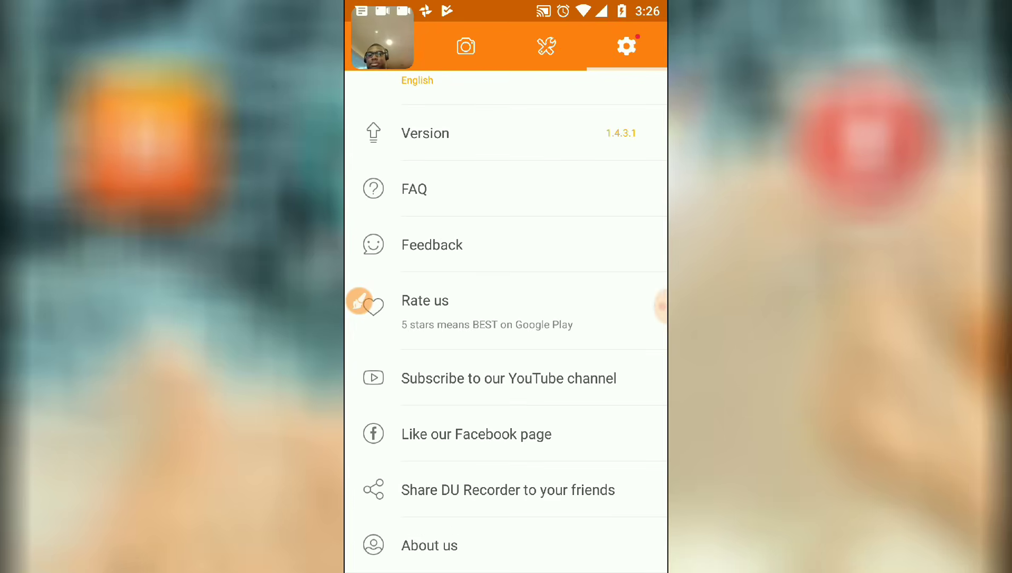
{"action": "scroll", "coordinate": [506, 318], "scroll_direction": "down", "scroll_amount": 10}
{"action": "scroll", "coordinate": [506, 318], "scroll_direction": "up", "scroll_amount": 10}
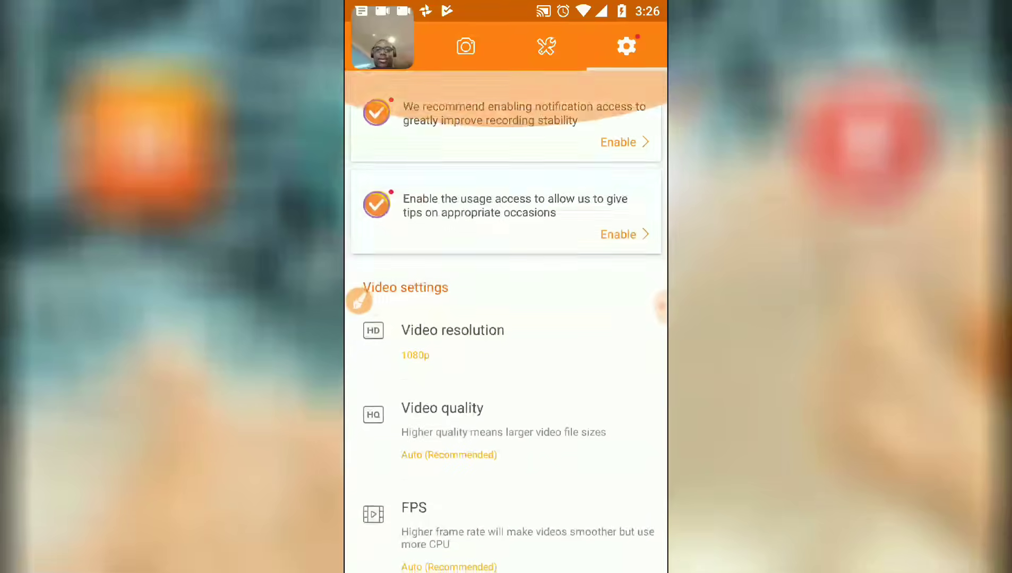
{"action": "key", "text": "Escape"}
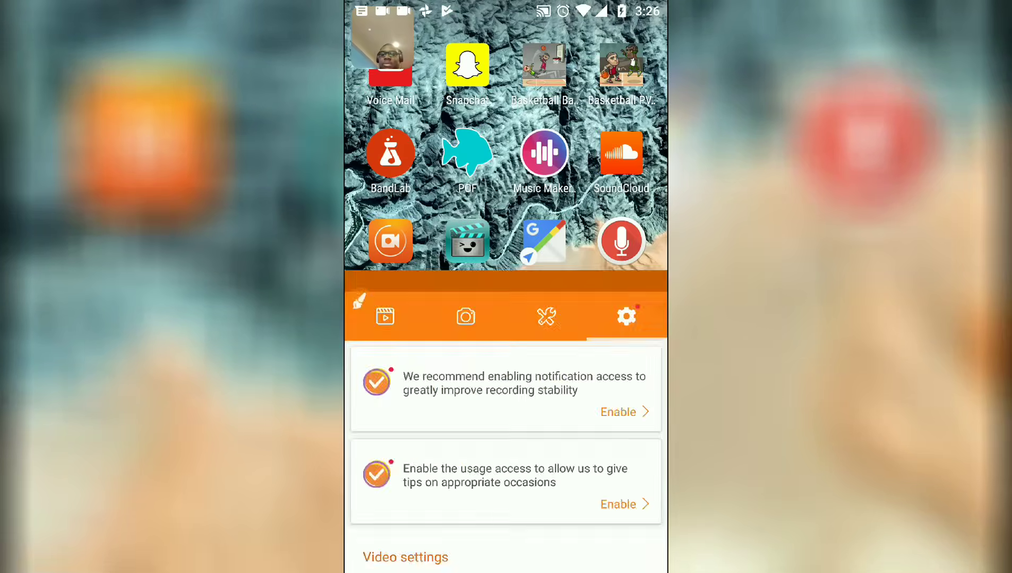
{"action": "left_click_drag", "start_coordinate": [425, 372], "coordinate": [610, 372]}
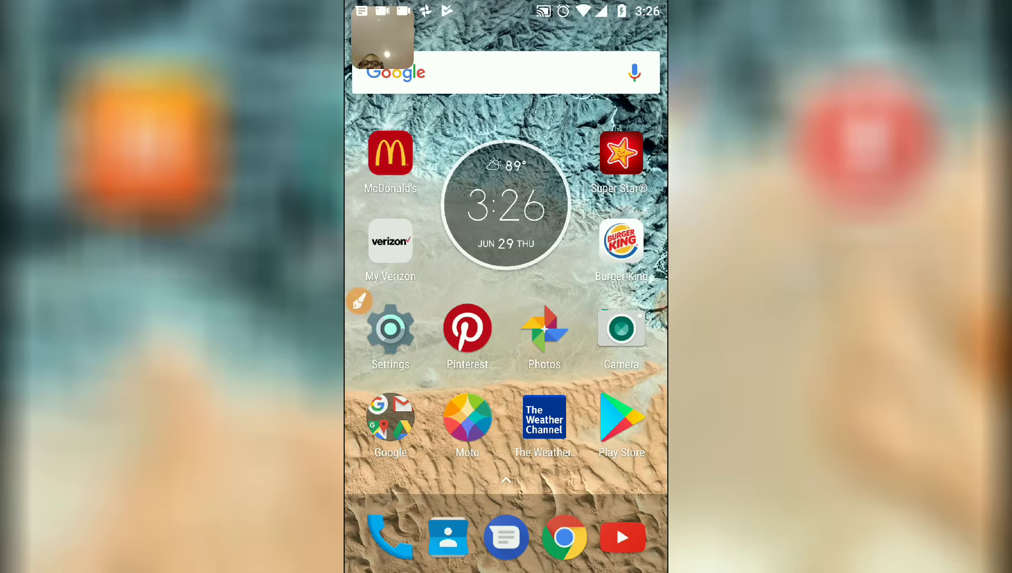
{"action": "left_click_drag", "start_coordinate": [610, 371], "coordinate": [424, 371]}
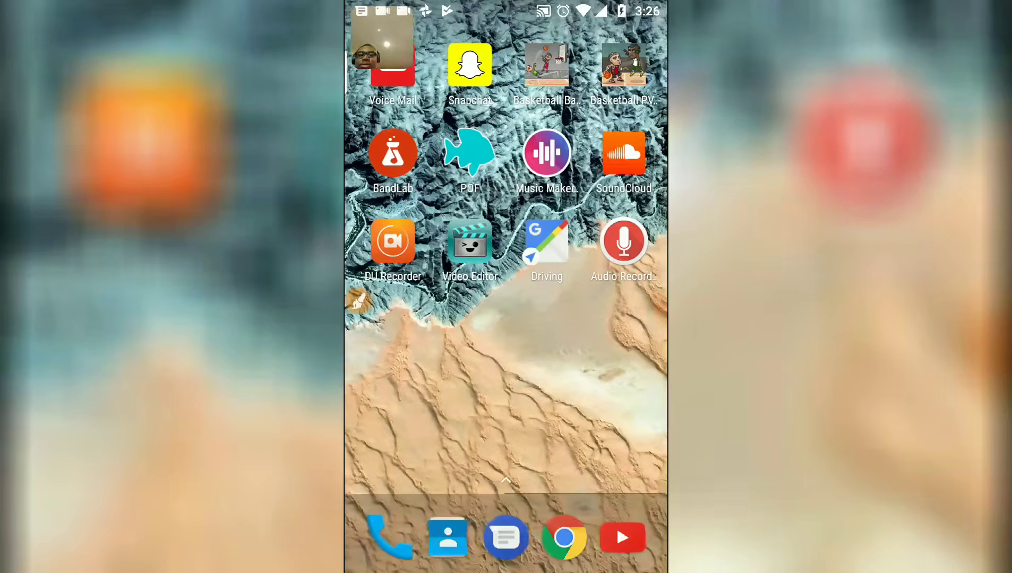
Launch SoundCloud, look through its account and settings menu, then return home
{"action": "left_click", "coordinate": [624, 166]}
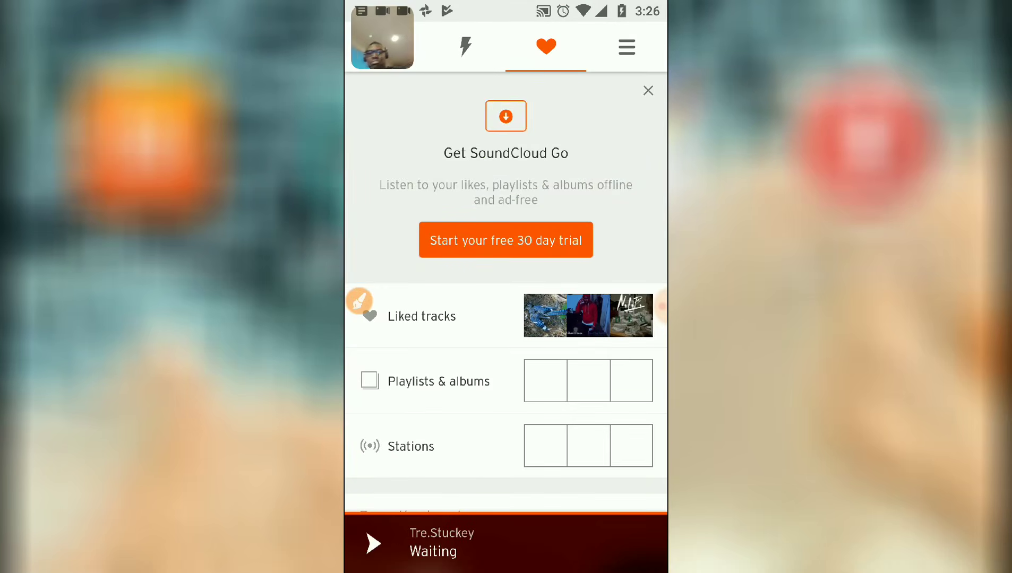
{"action": "left_click", "coordinate": [626, 47]}
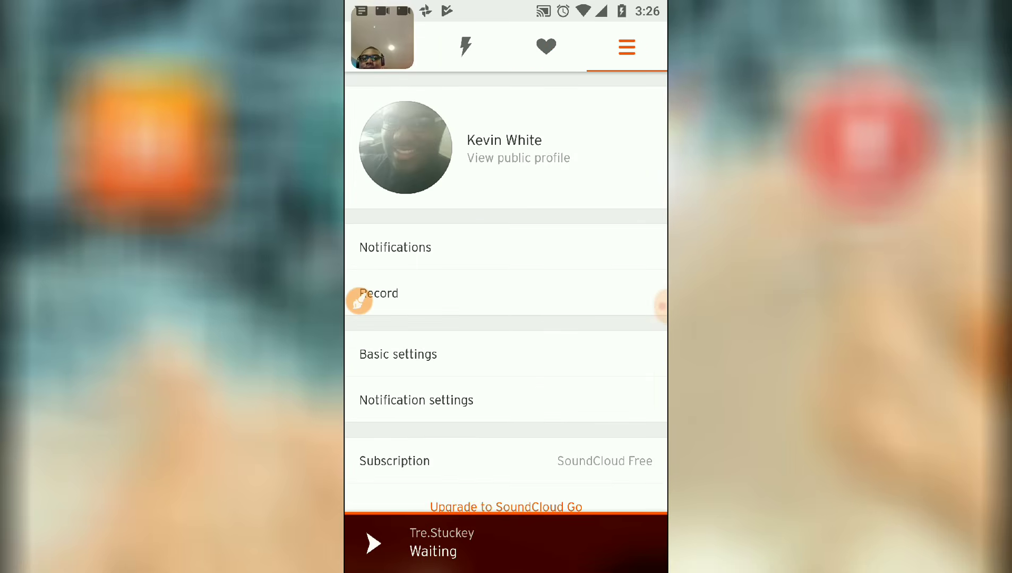
{"action": "scroll", "coordinate": [506, 292], "scroll_direction": "down", "scroll_amount": 5}
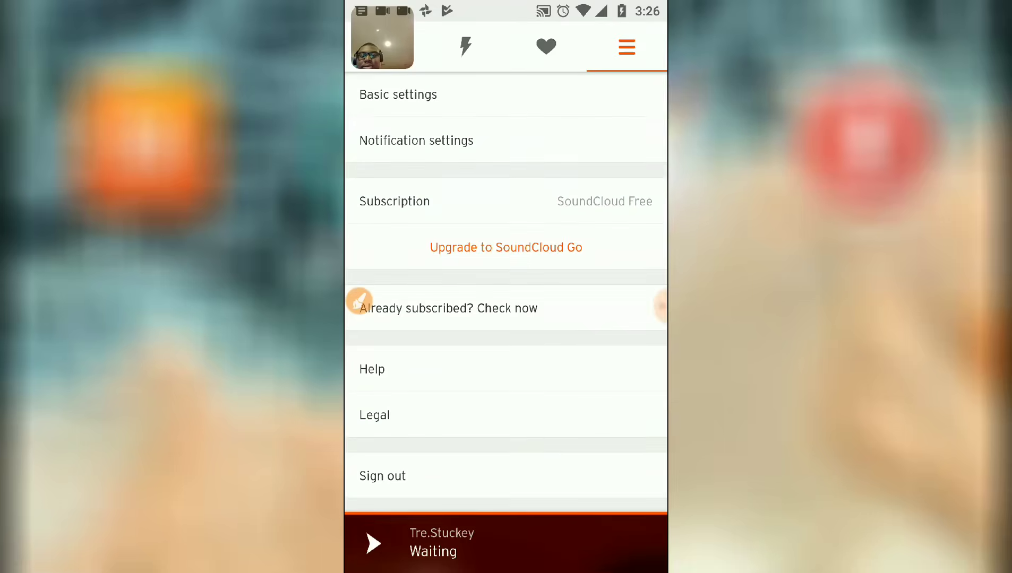
{"action": "scroll", "coordinate": [506, 292], "scroll_direction": "up", "scroll_amount": 5}
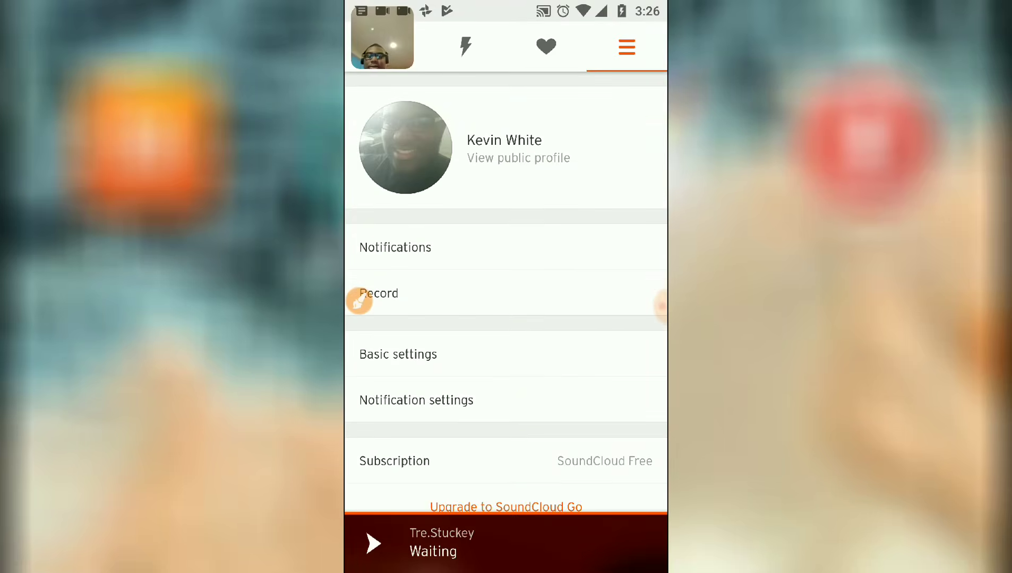
{"action": "key", "text": "super"}
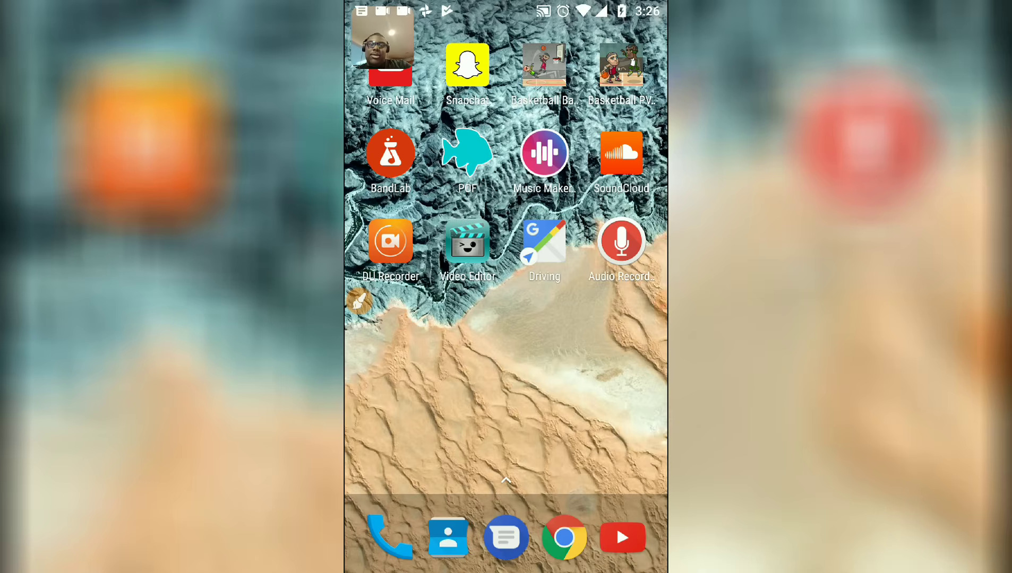
Launch Basketball Battle, view its players and store pages, then return to the clock home page
{"action": "left_click", "coordinate": [543, 69]}
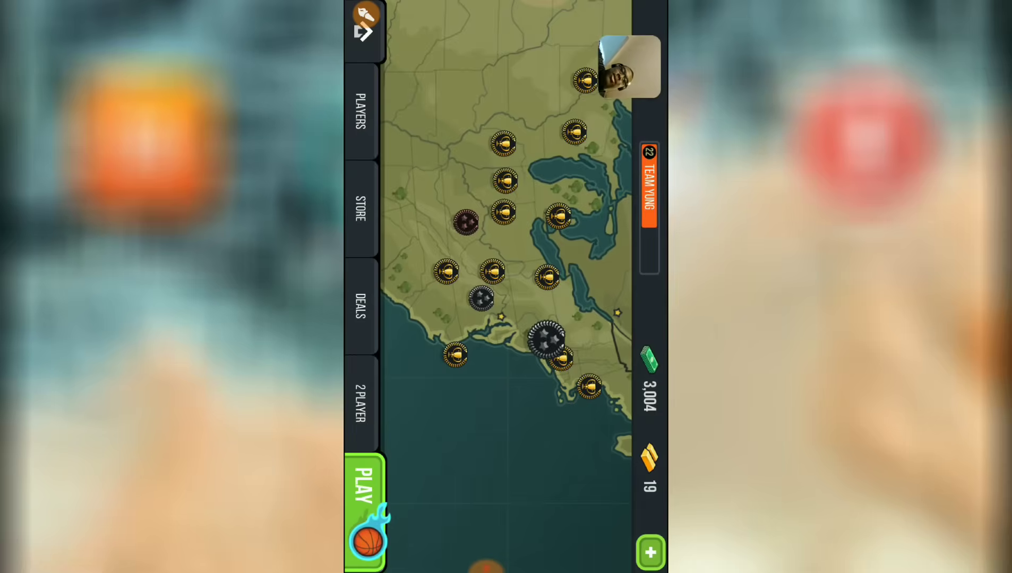
{"action": "left_click", "coordinate": [365, 31]}
{"action": "left_click", "coordinate": [361, 111]}
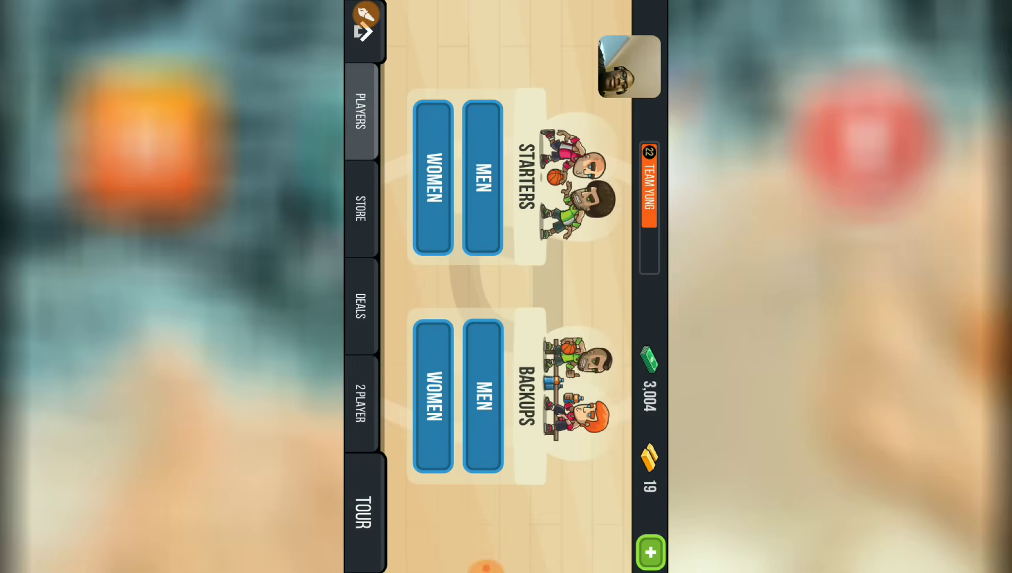
{"action": "left_click", "coordinate": [361, 208]}
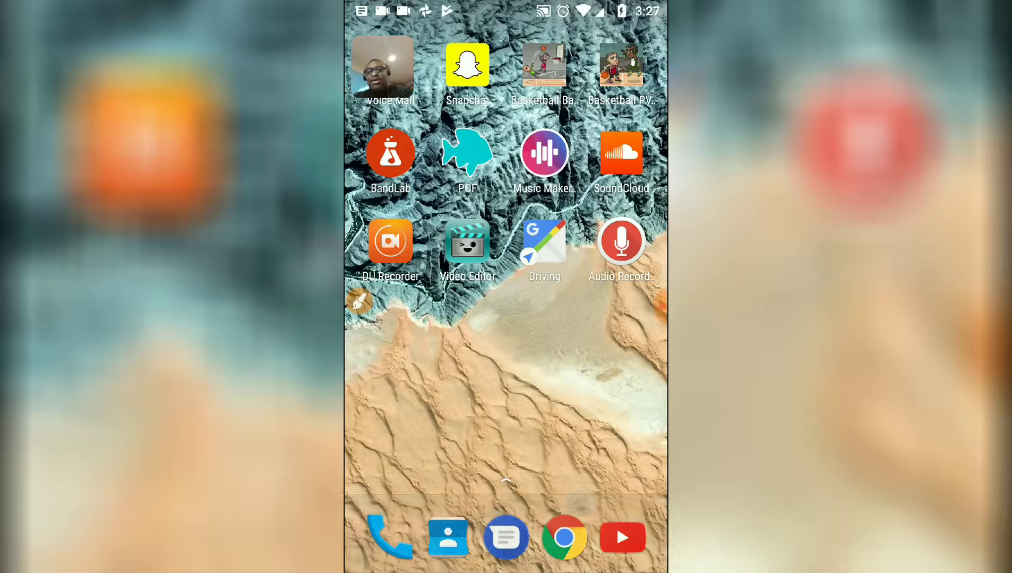
{"action": "left_click_drag", "start_coordinate": [403, 345], "coordinate": [610, 345]}
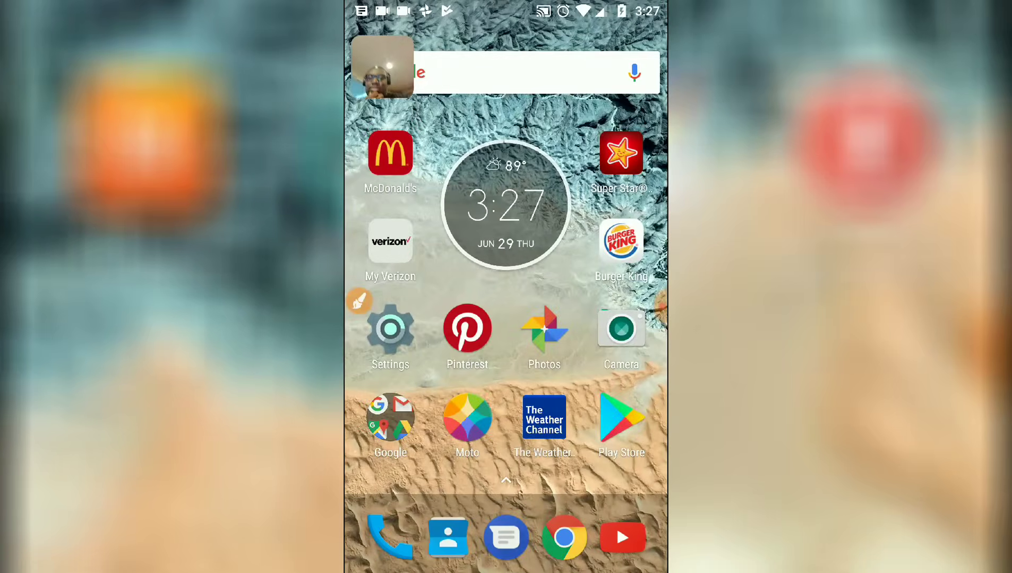
Open Google Play Store and start a search, then dismiss it
{"action": "left_click", "coordinate": [621, 419]}
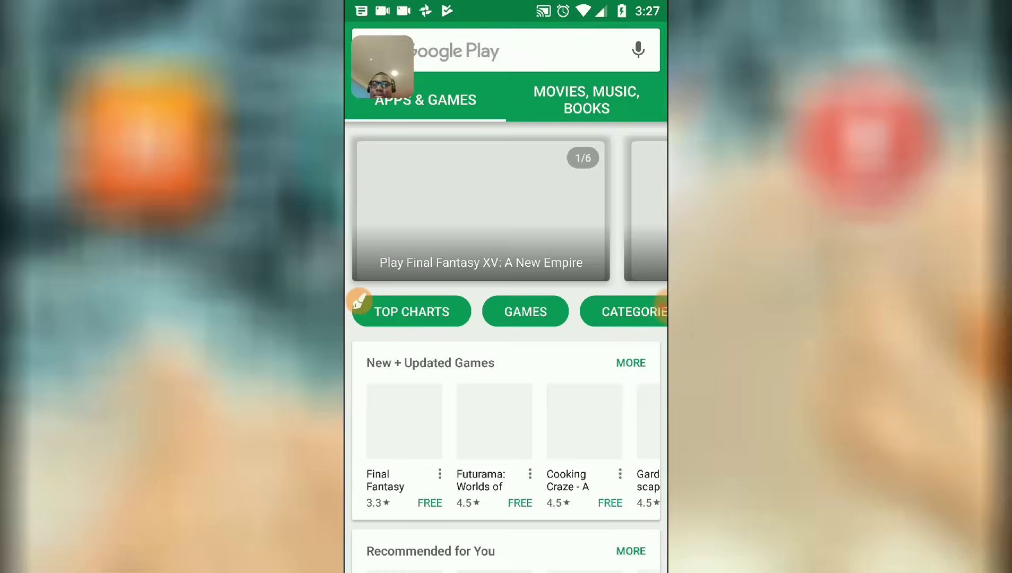
{"action": "left_click", "coordinate": [505, 50]}
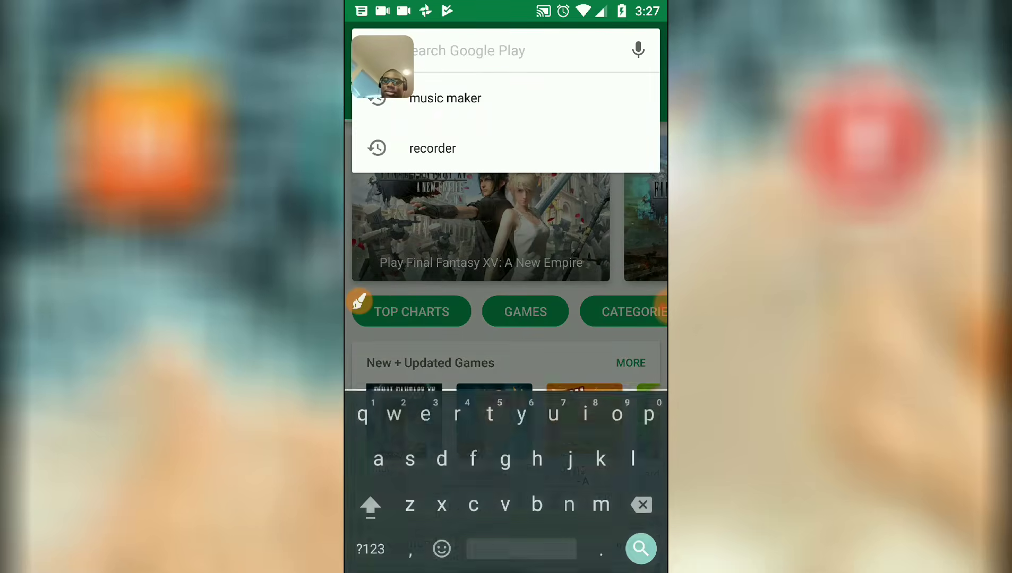
{"action": "key", "text": "Escape"}
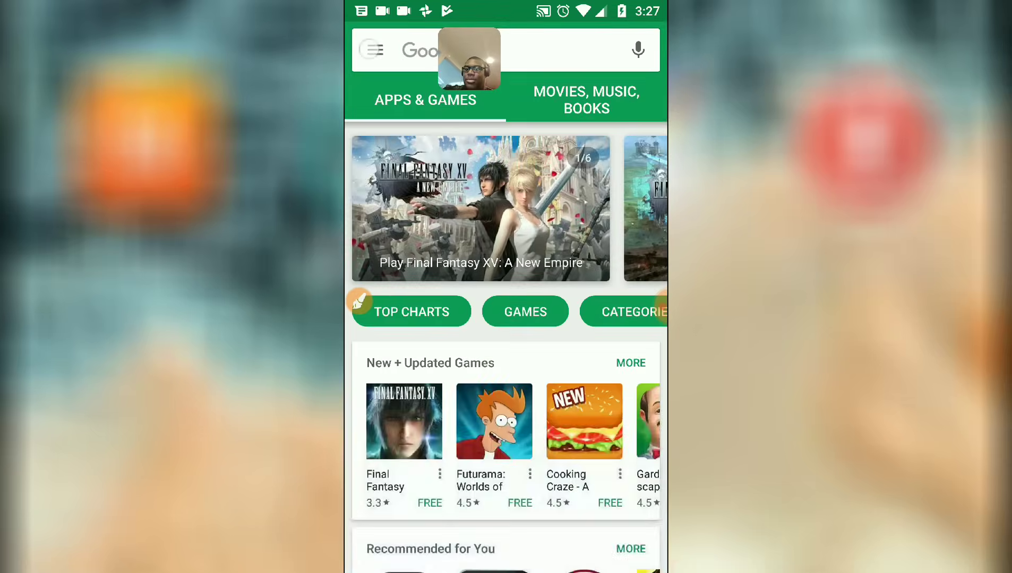
Check My apps & games: no updates, 45 installed apps; then close the store
{"action": "left_click", "coordinate": [374, 49]}
{"action": "left_click", "coordinate": [457, 225]}
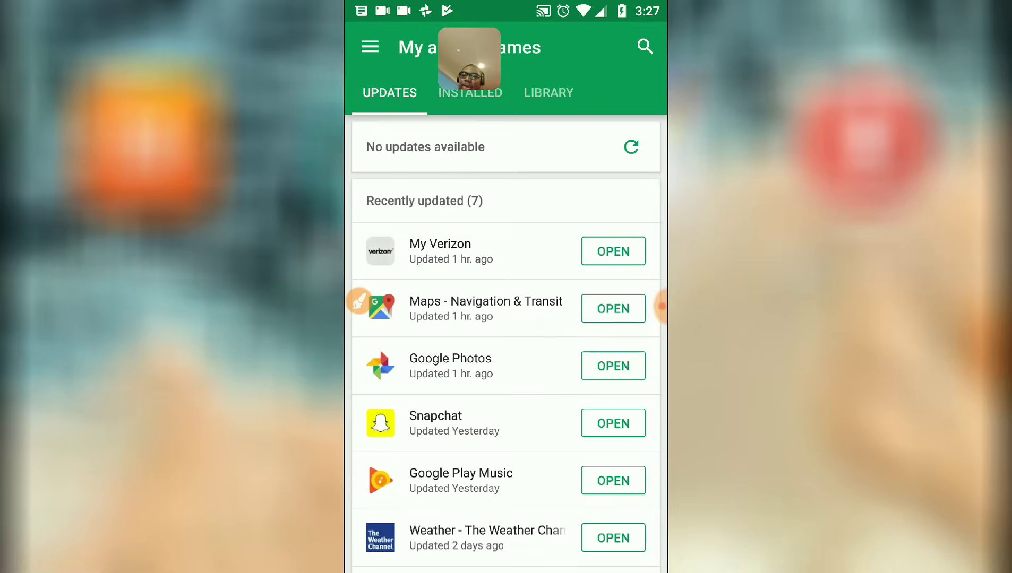
{"action": "left_click_drag", "start_coordinate": [538, 420], "coordinate": [403, 419]}
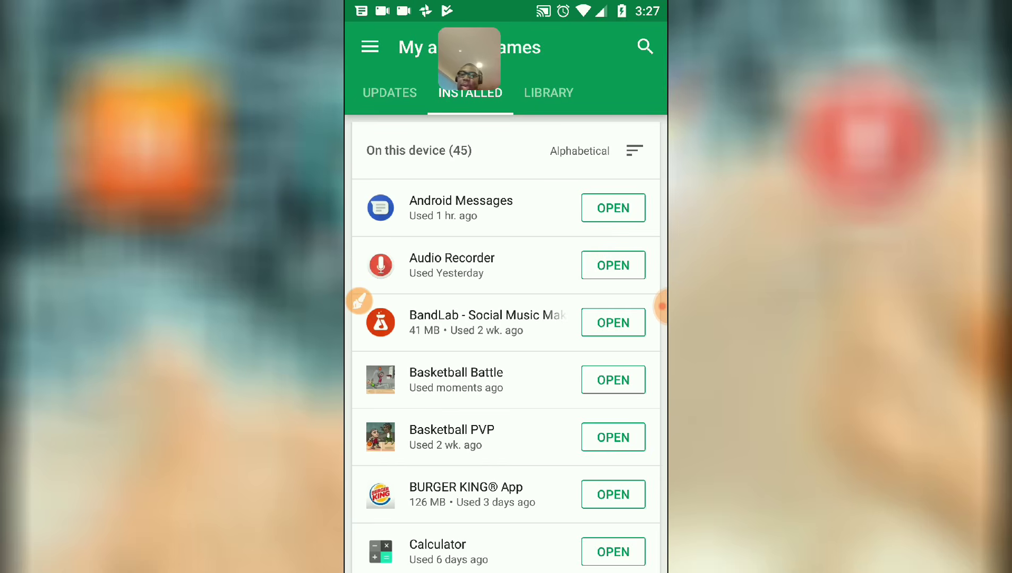
{"action": "key", "text": "Escape"}
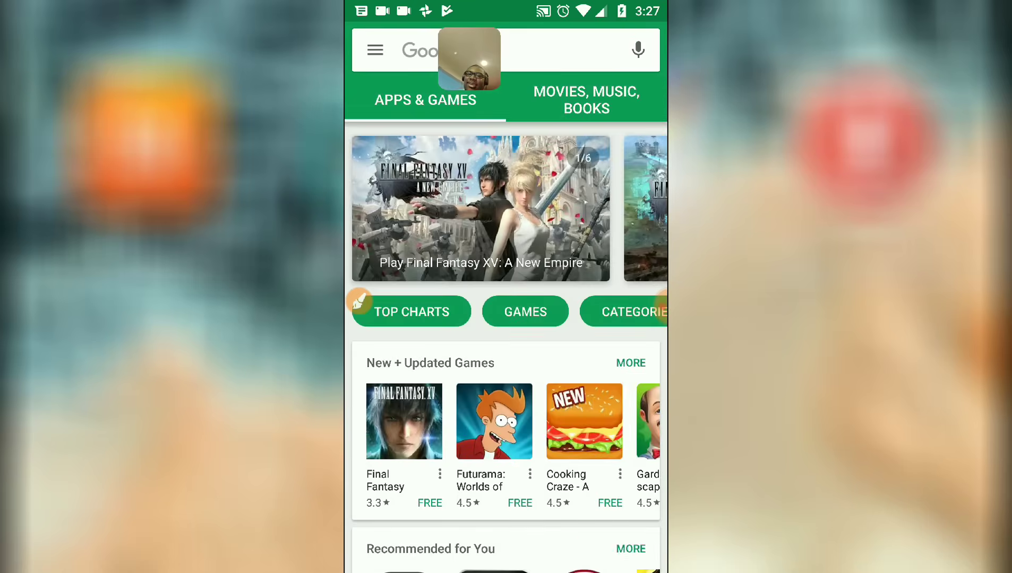
{"action": "key", "text": "Escape"}
{"action": "left_click_drag", "start_coordinate": [615, 372], "coordinate": [404, 371]}
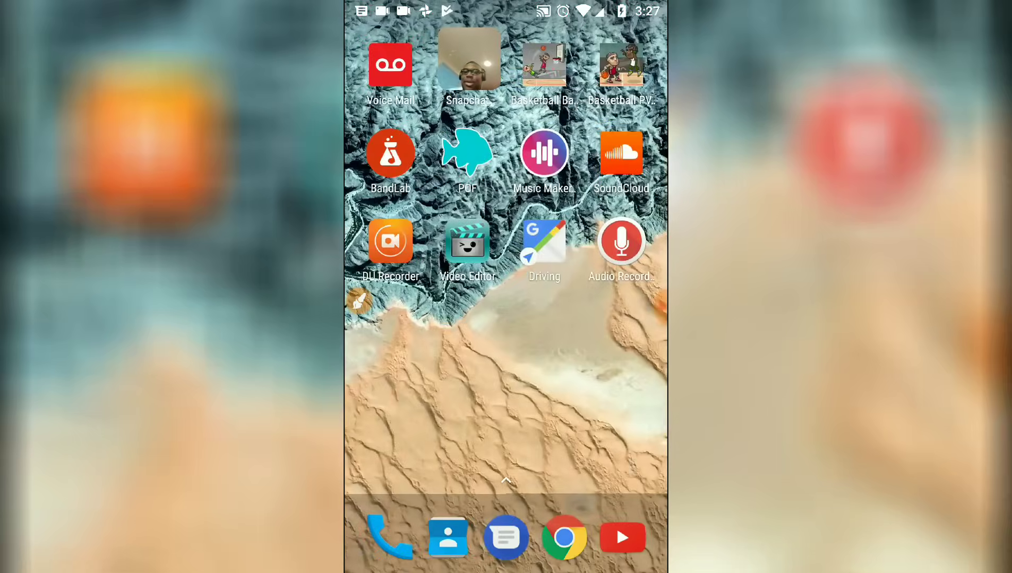
Launch Basketball Battle and open the Philadelphia championship match setup from the tour map
{"action": "left_click", "coordinate": [543, 66]}
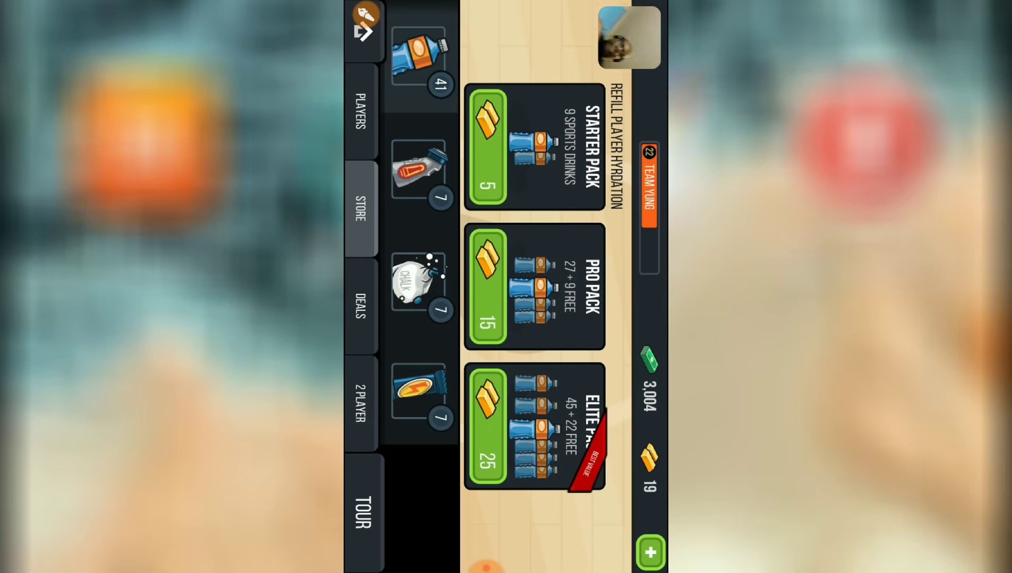
{"action": "left_click", "coordinate": [363, 512]}
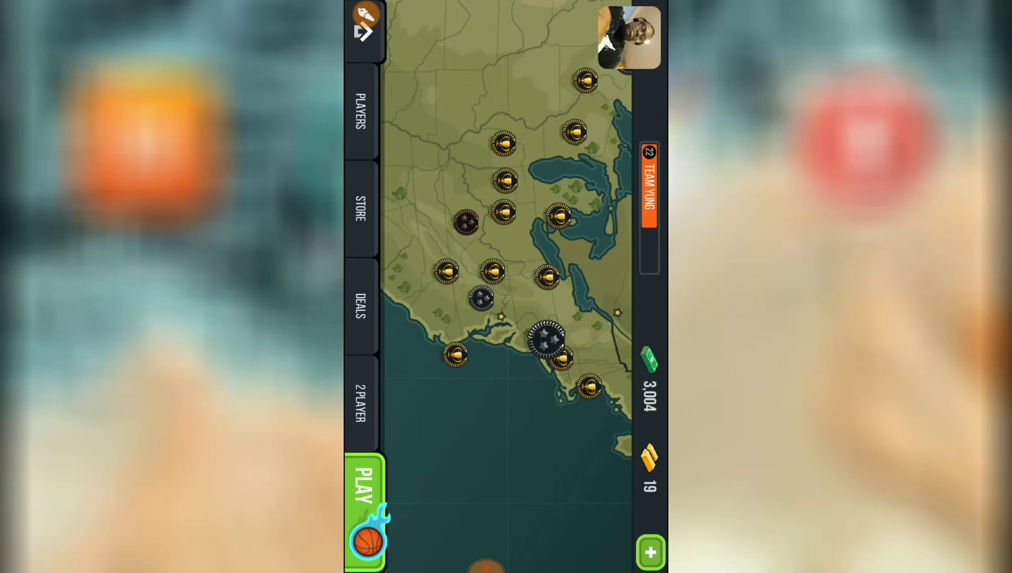
{"action": "left_click", "coordinate": [546, 340]}
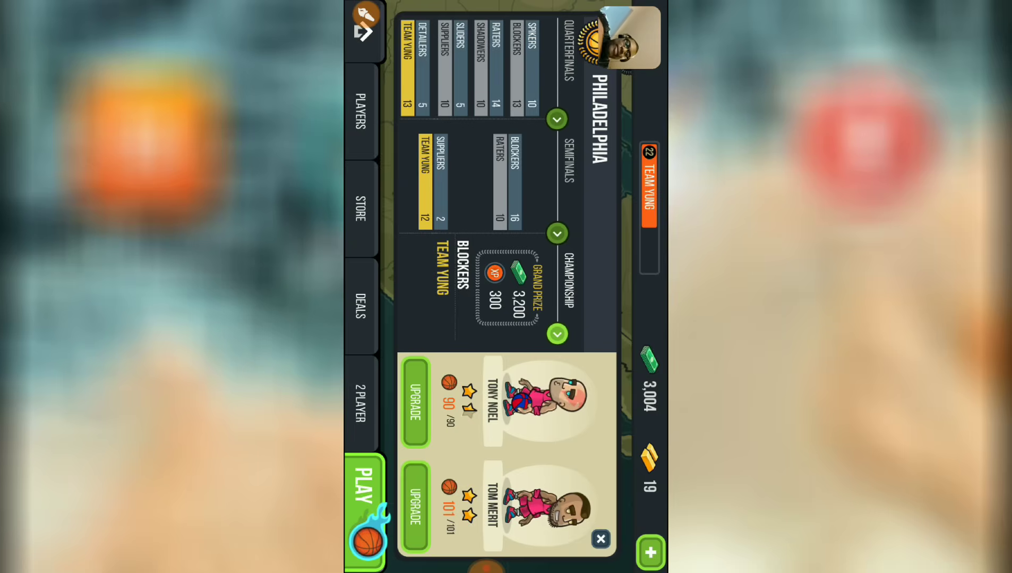
{"action": "left_click", "coordinate": [350, 508]}
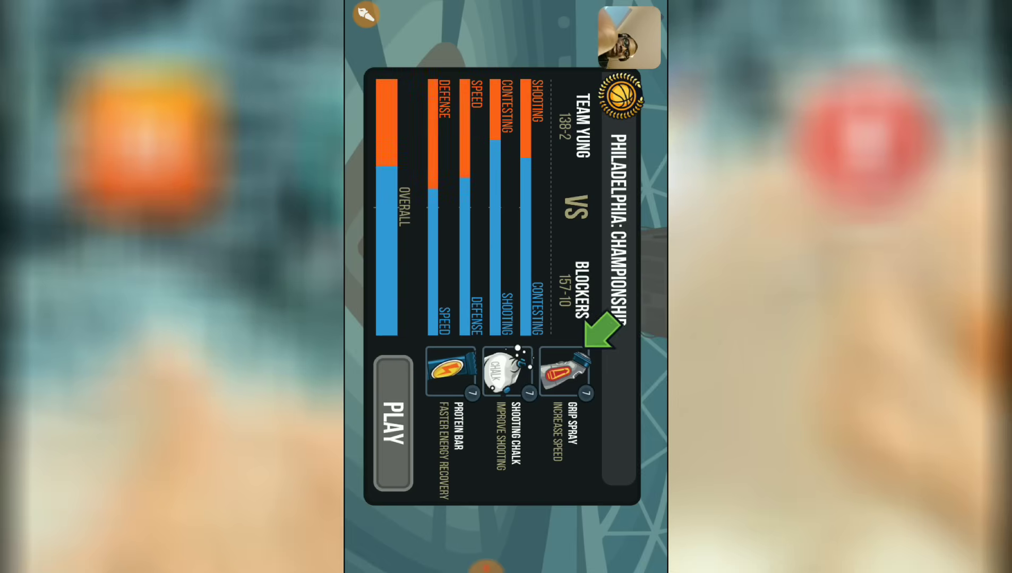
Activate the Grip Spray, Shooting Chalk and Protein Bar boosts and start the match
{"action": "left_click", "coordinate": [564, 372]}
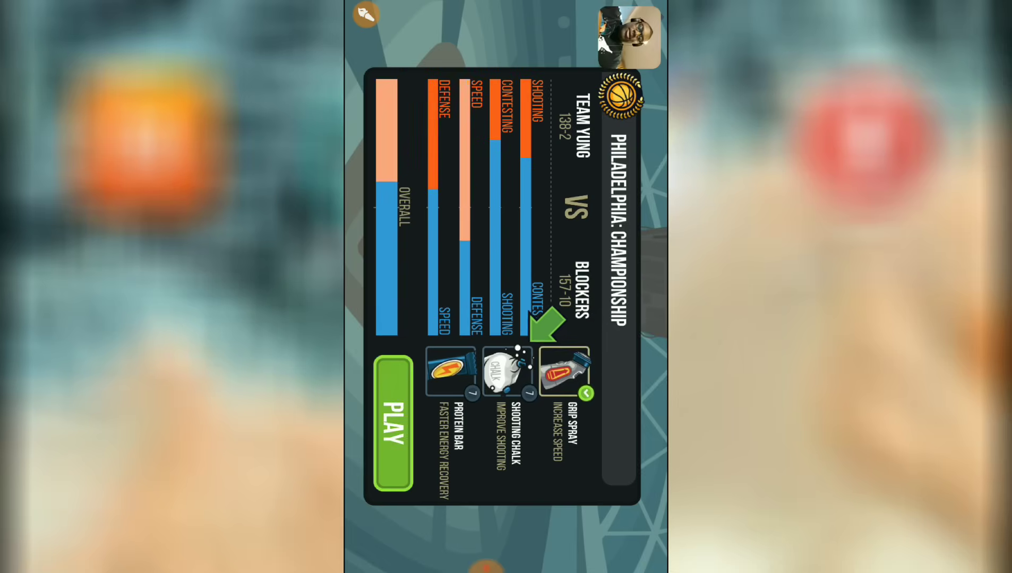
{"action": "left_click", "coordinate": [507, 371]}
{"action": "left_click", "coordinate": [451, 371]}
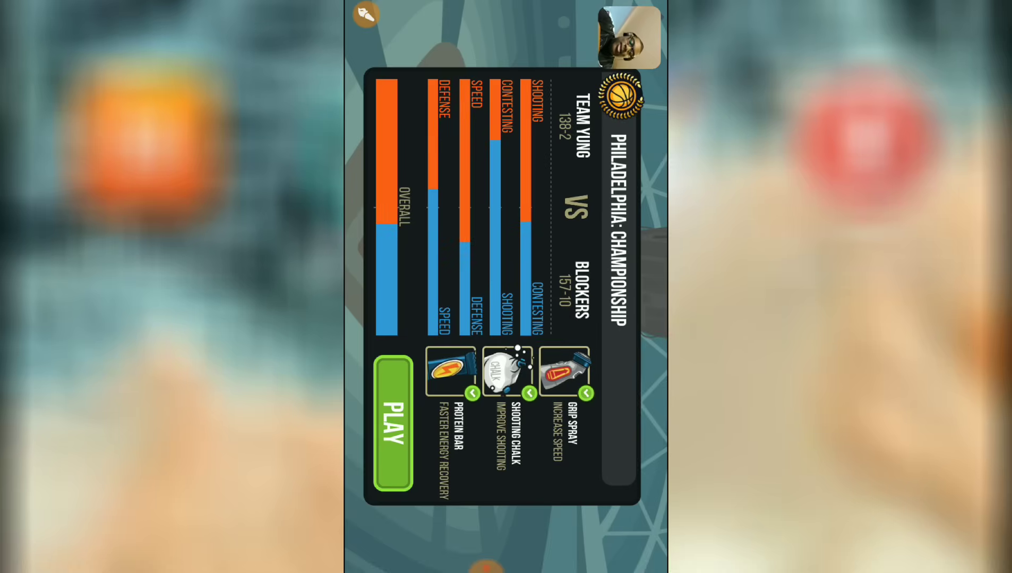
{"action": "left_click", "coordinate": [393, 423]}
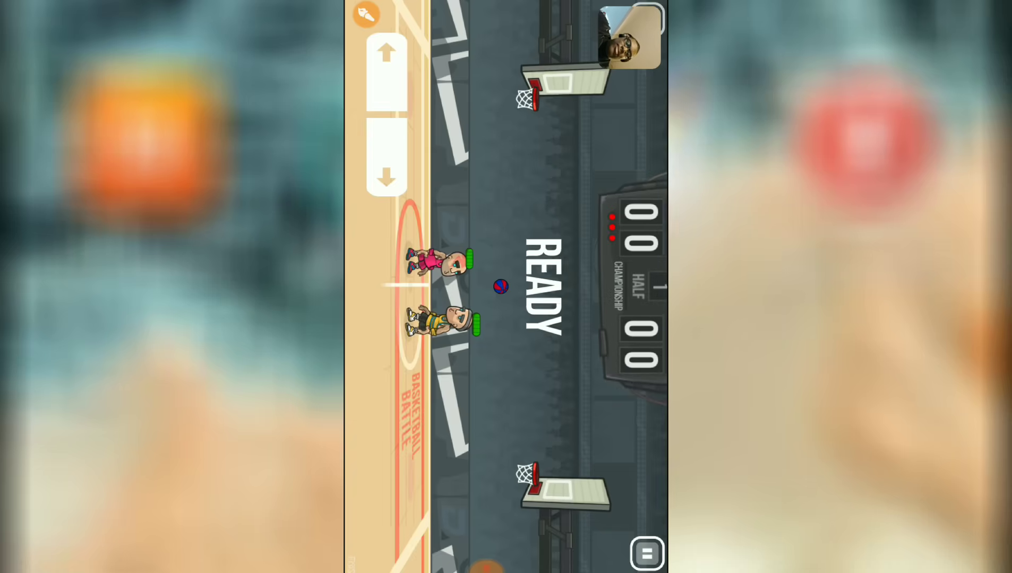
Take the ball and shoot at the lower basket, then chase upcourt and shoot at the upper hoop
{"action": "left_click", "coordinate": [381, 159]}
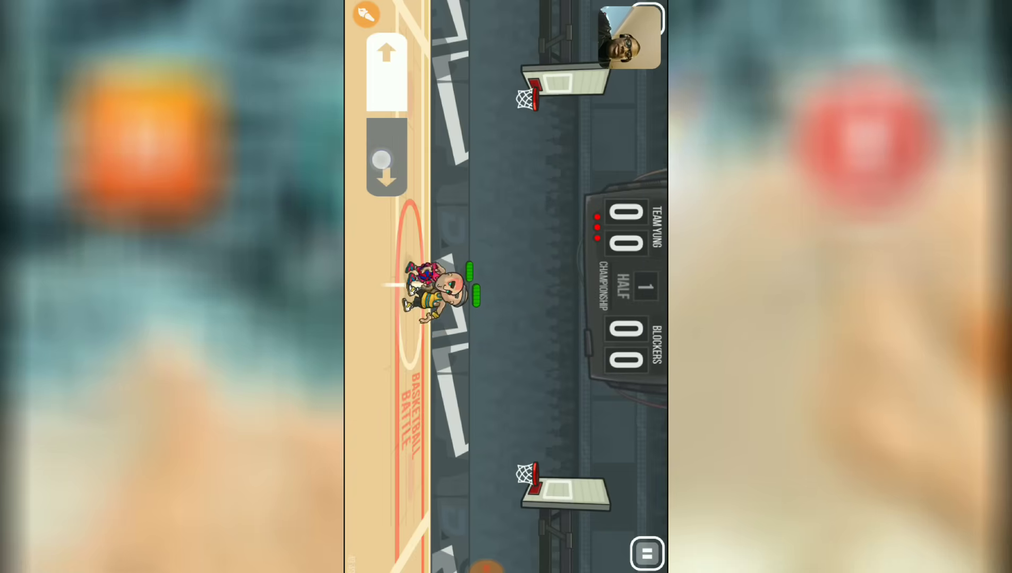
{"action": "left_click_drag", "start_coordinate": [381, 159], "coordinate": [381, 159]}
{"action": "left_click", "coordinate": [478, 554]}
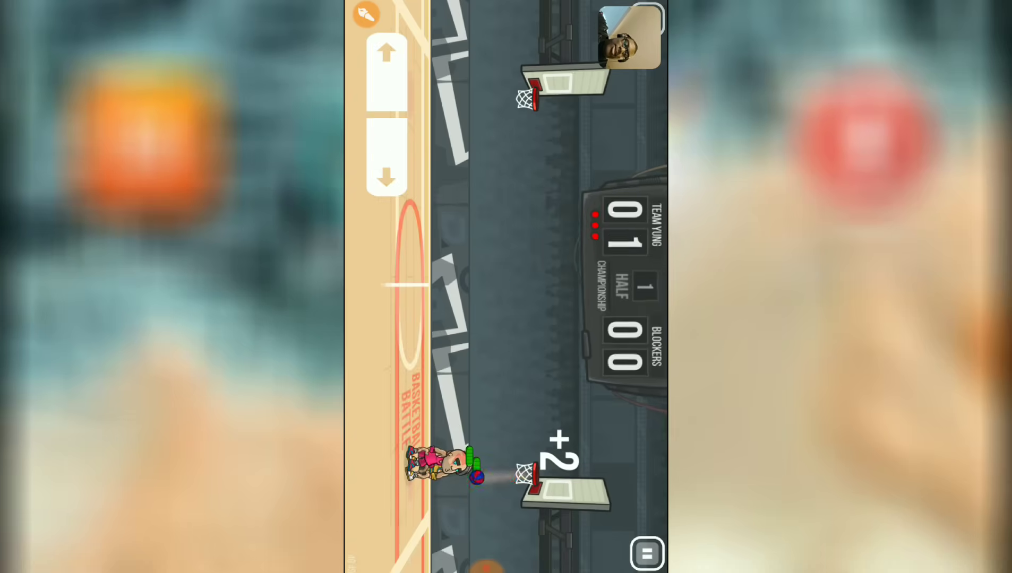
{"action": "left_click", "coordinate": [378, 157]}
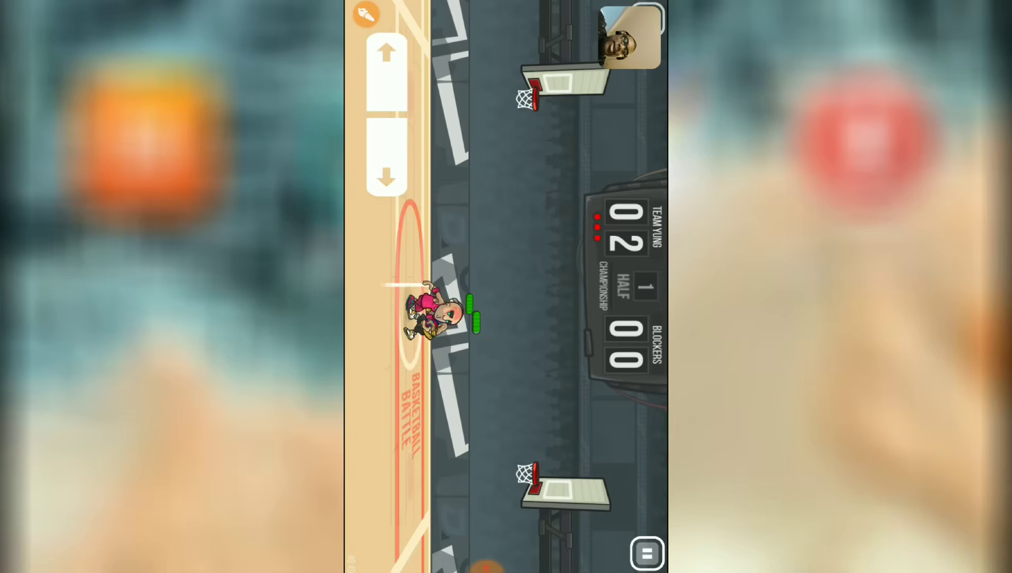
{"action": "left_click", "coordinate": [382, 43]}
{"action": "left_click", "coordinate": [383, 169]}
{"action": "left_click", "coordinate": [382, 41]}
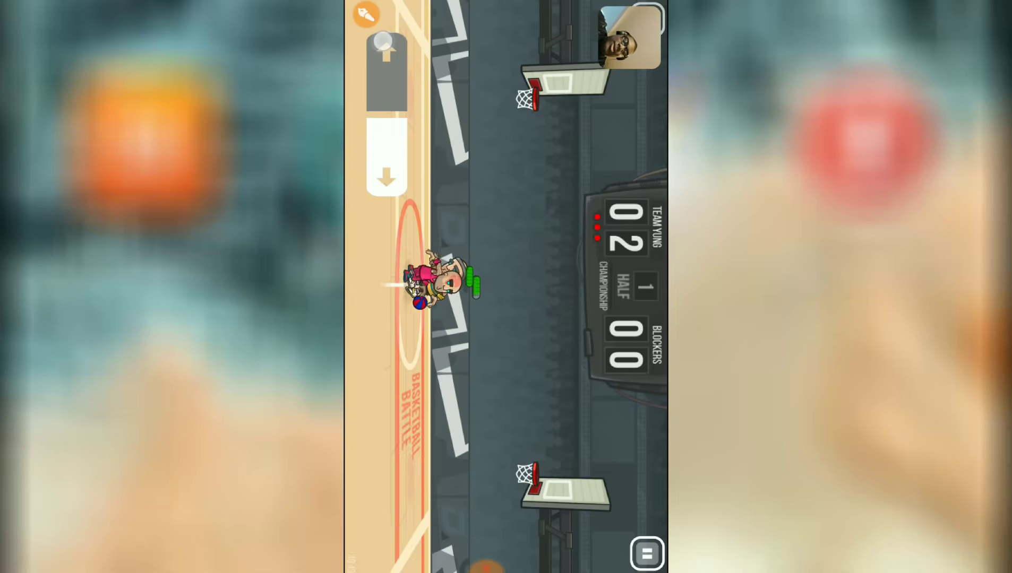
{"action": "left_click", "coordinate": [382, 38]}
{"action": "left_click", "coordinate": [379, 152]}
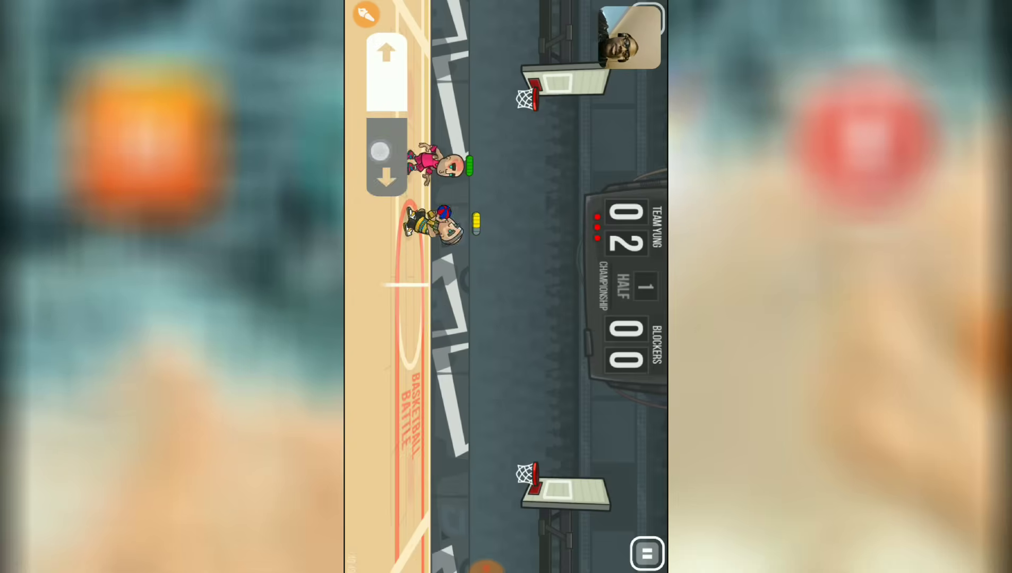
{"action": "left_click", "coordinate": [472, 549]}
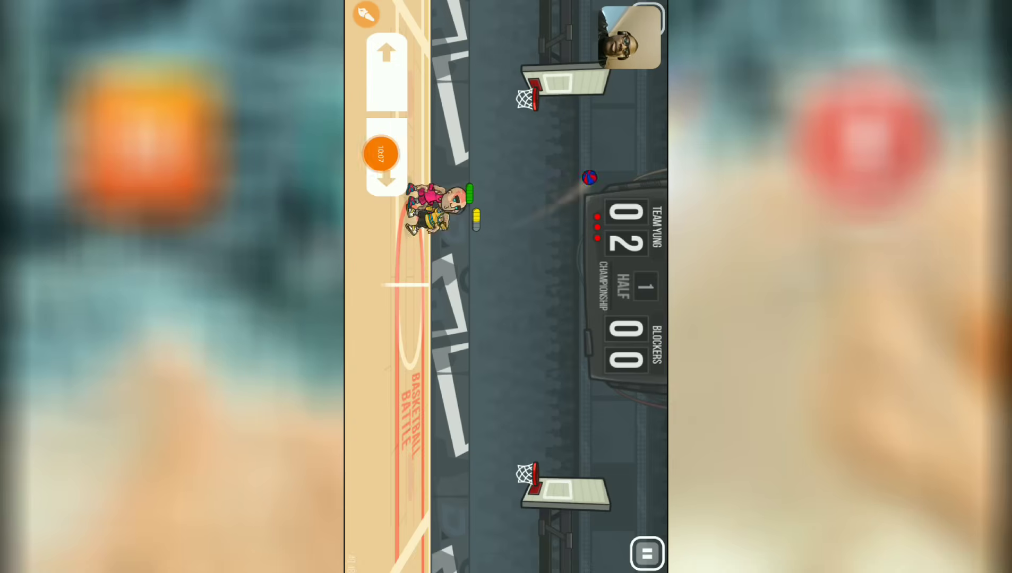
Block the opponent's shot, then carry the ball down and shoot at the lower hoop
{"action": "left_click", "coordinate": [364, 79]}
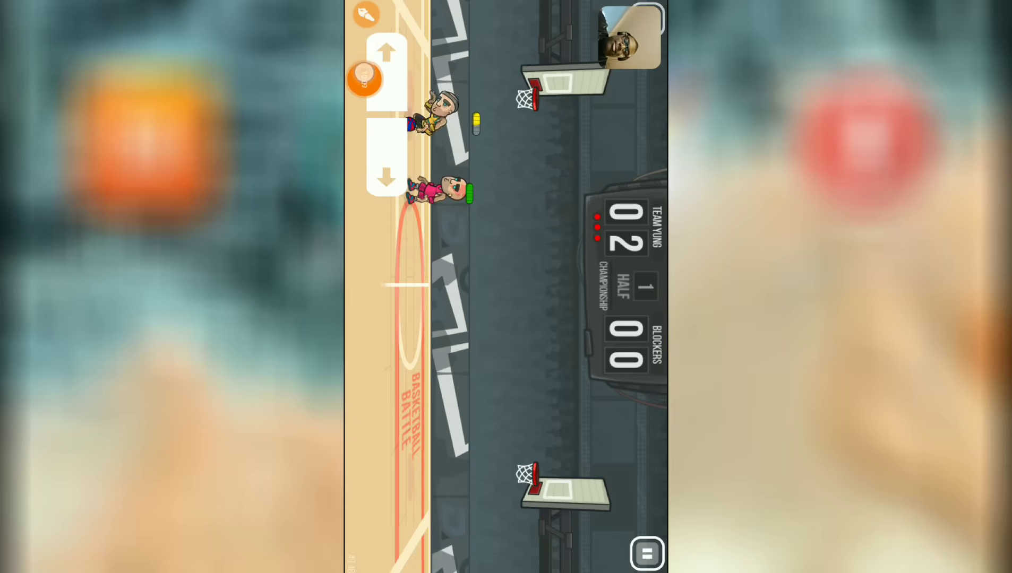
{"action": "left_click", "coordinate": [508, 23]}
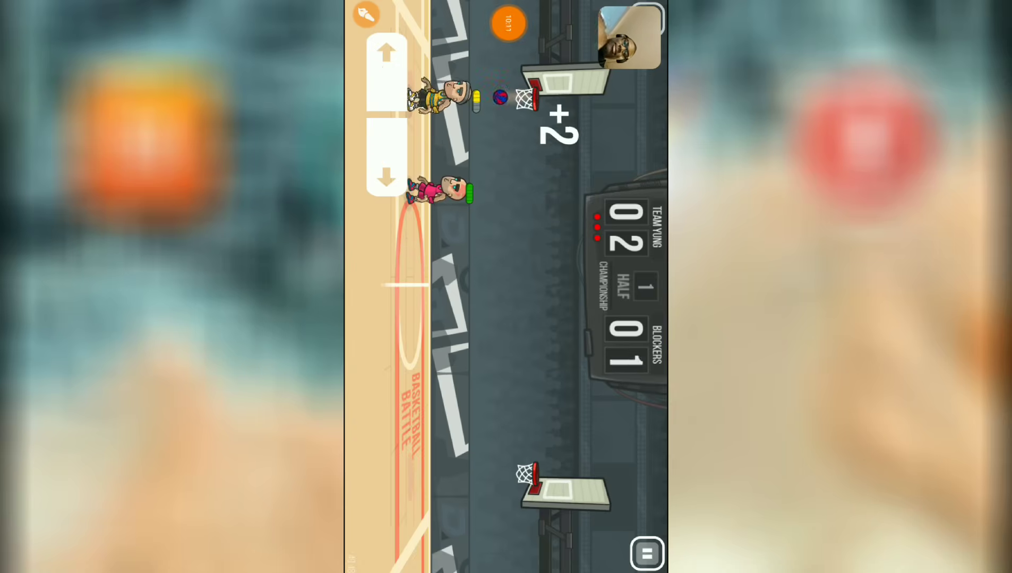
{"action": "left_click", "coordinate": [373, 161]}
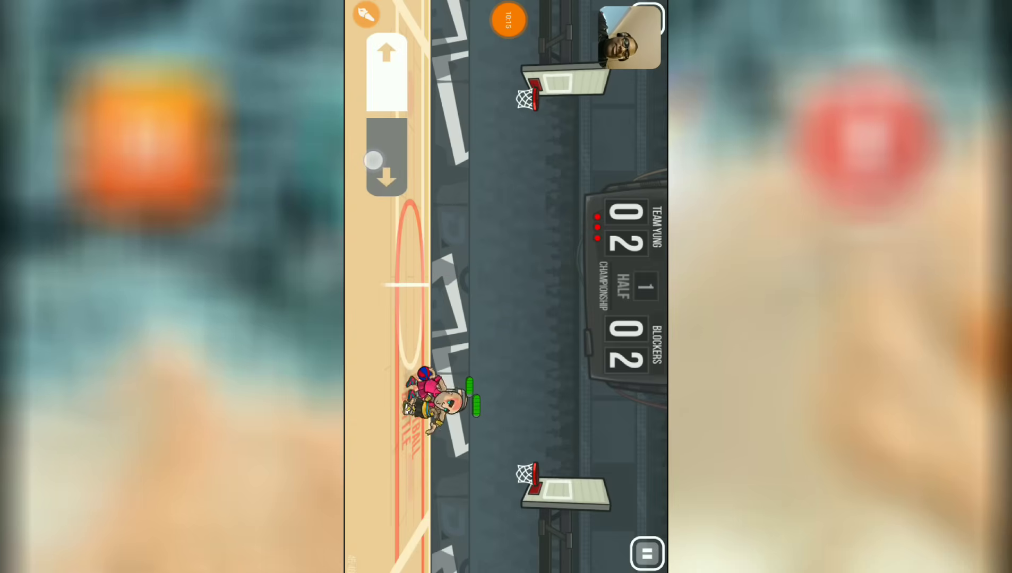
{"action": "left_click", "coordinate": [480, 552]}
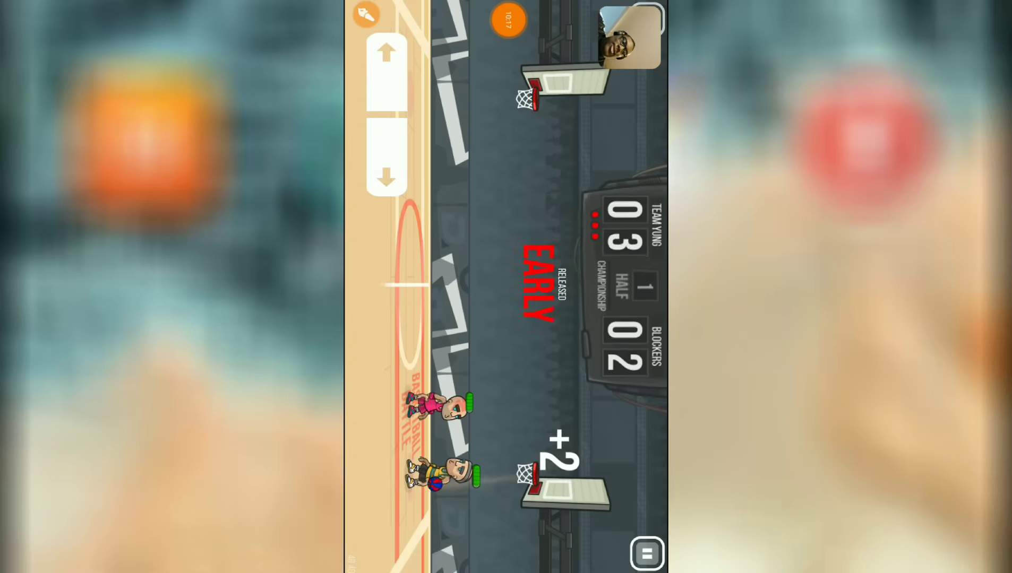
Contest the yellow player, steal the ball and shoot until halftime at 6–2
{"action": "left_click", "coordinate": [386, 162]}
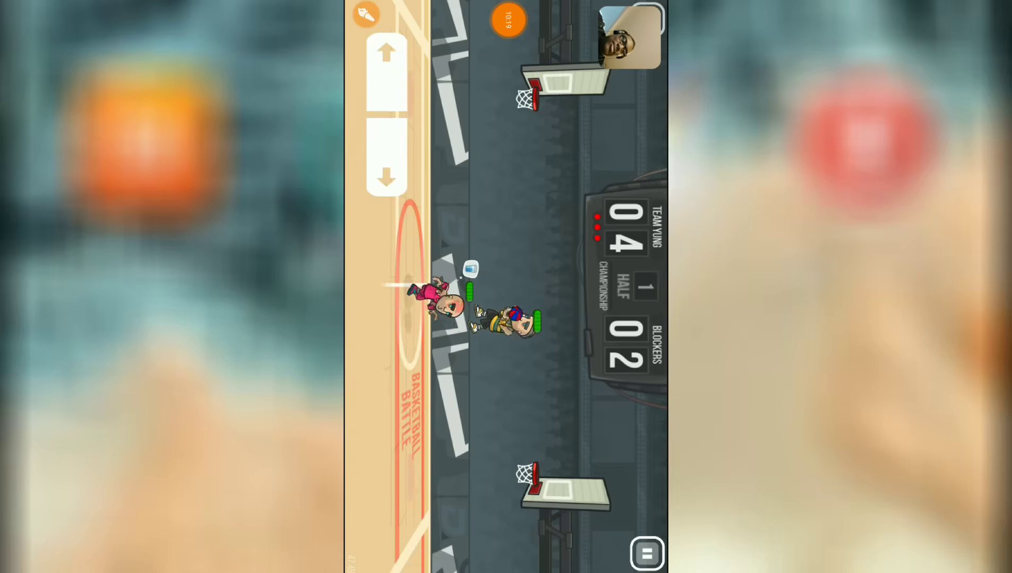
{"action": "left_click", "coordinate": [387, 72]}
{"action": "left_click", "coordinate": [386, 159]}
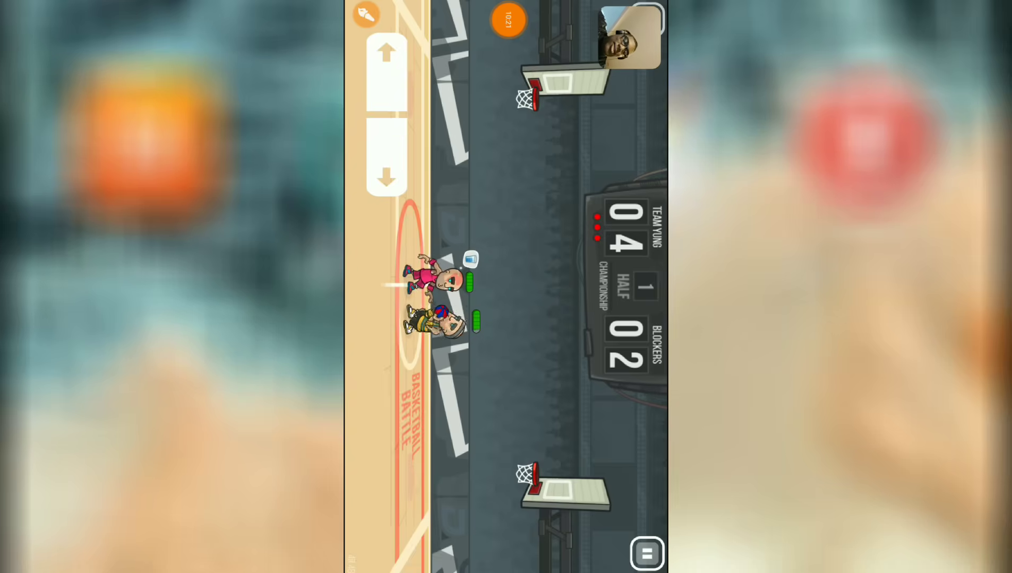
{"action": "left_click", "coordinate": [390, 154]}
{"action": "left_click", "coordinate": [386, 71]}
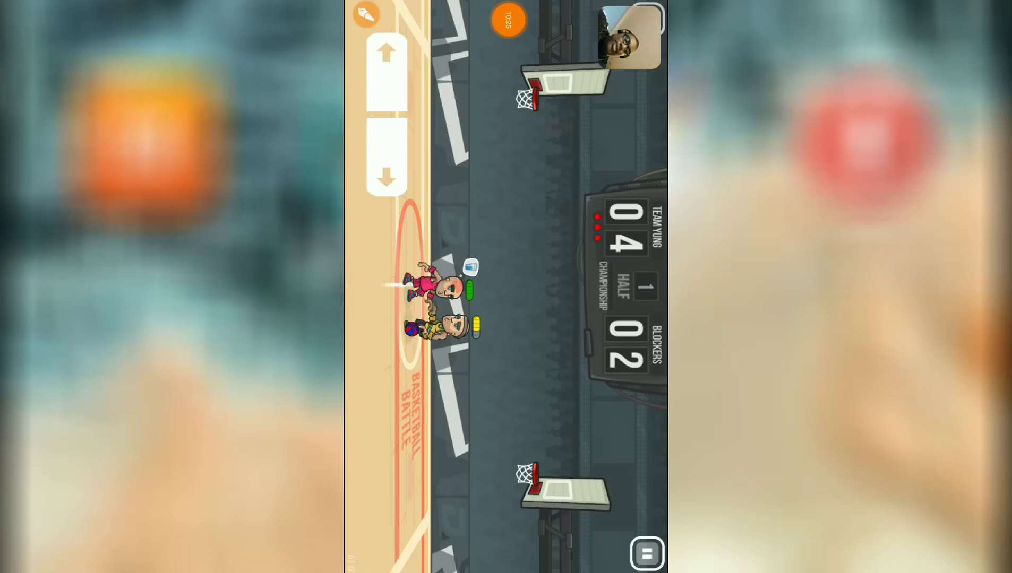
{"action": "left_click", "coordinate": [381, 158]}
{"action": "left_click", "coordinate": [373, 42]}
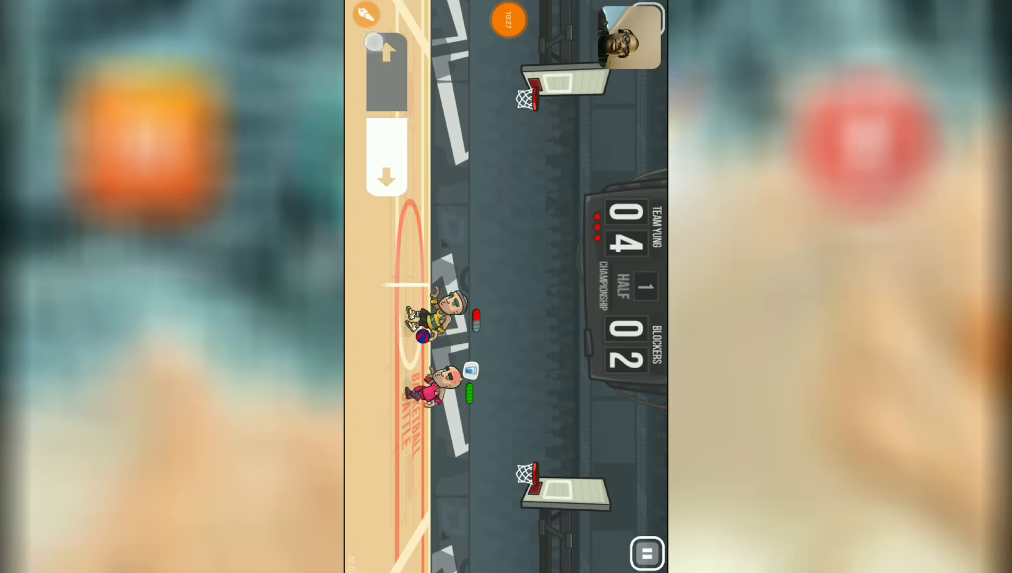
{"action": "left_click", "coordinate": [380, 160]}
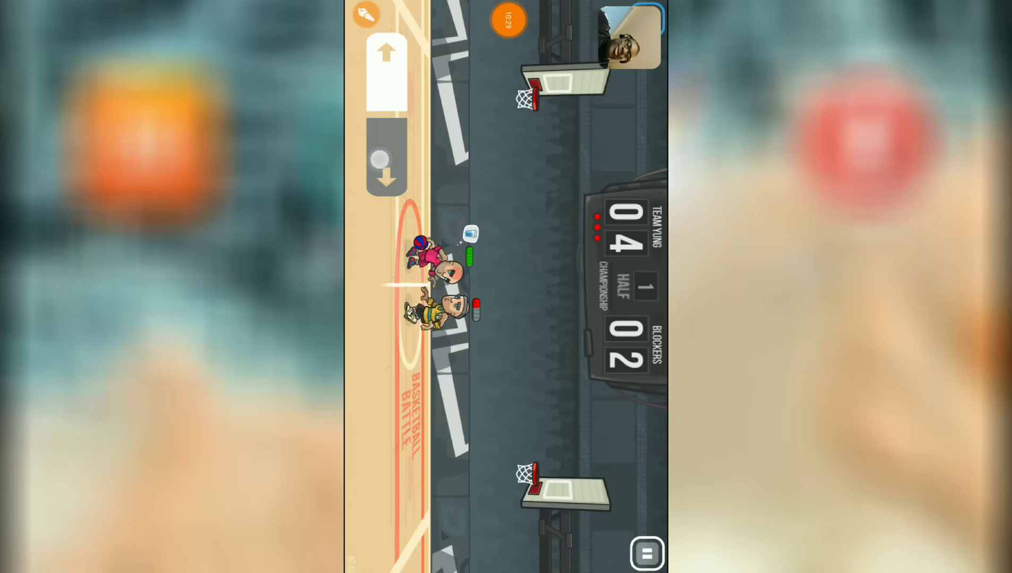
{"action": "left_click", "coordinate": [492, 549]}
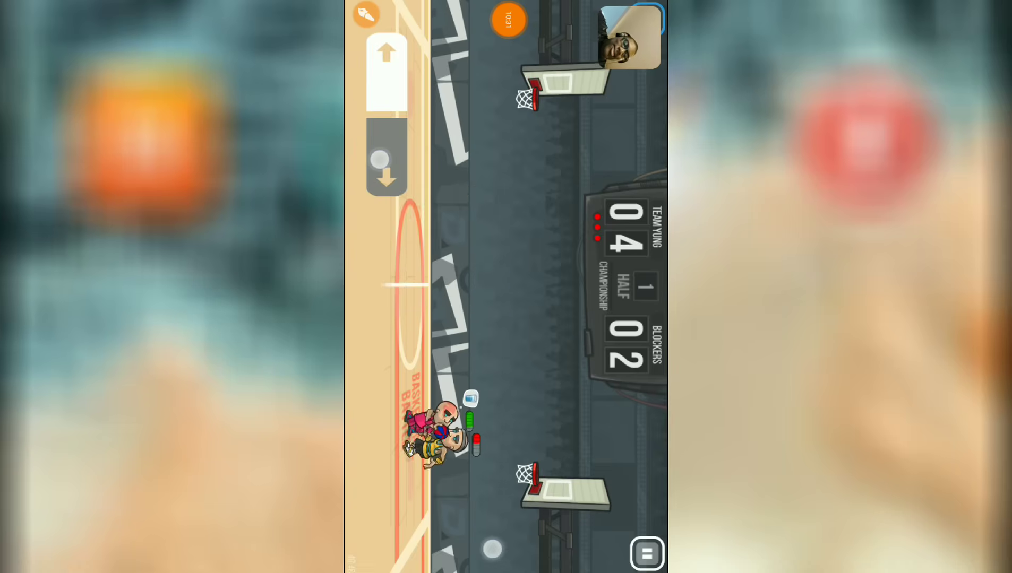
{"action": "left_click_drag", "start_coordinate": [380, 159], "coordinate": [380, 160]}
{"action": "left_click_drag", "start_coordinate": [492, 549], "coordinate": [492, 549]}
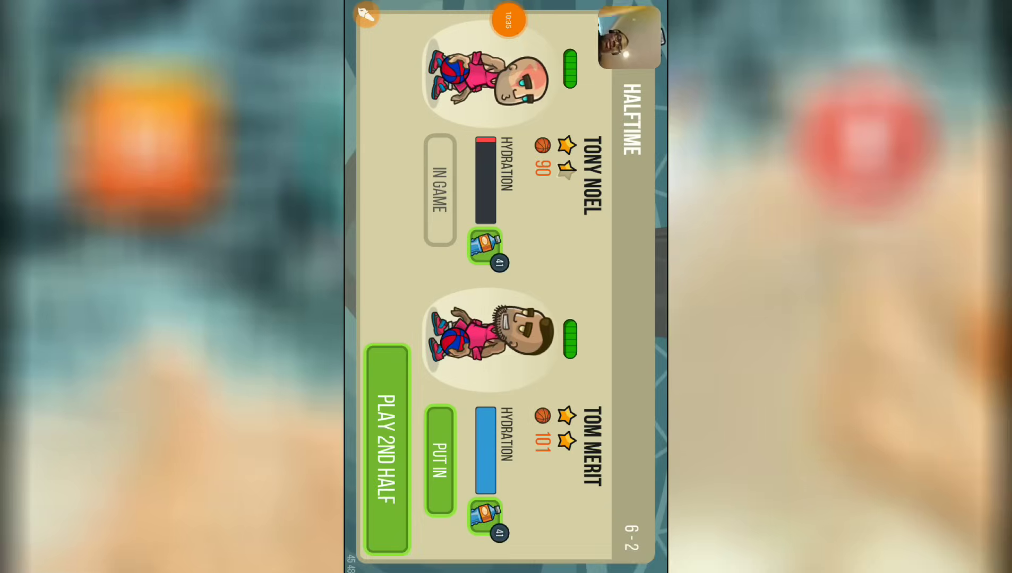
Clear the SoundCloud, Play Store and Basketball Battle cards from the recent apps
{"action": "key", "text": "alt+Tab"}
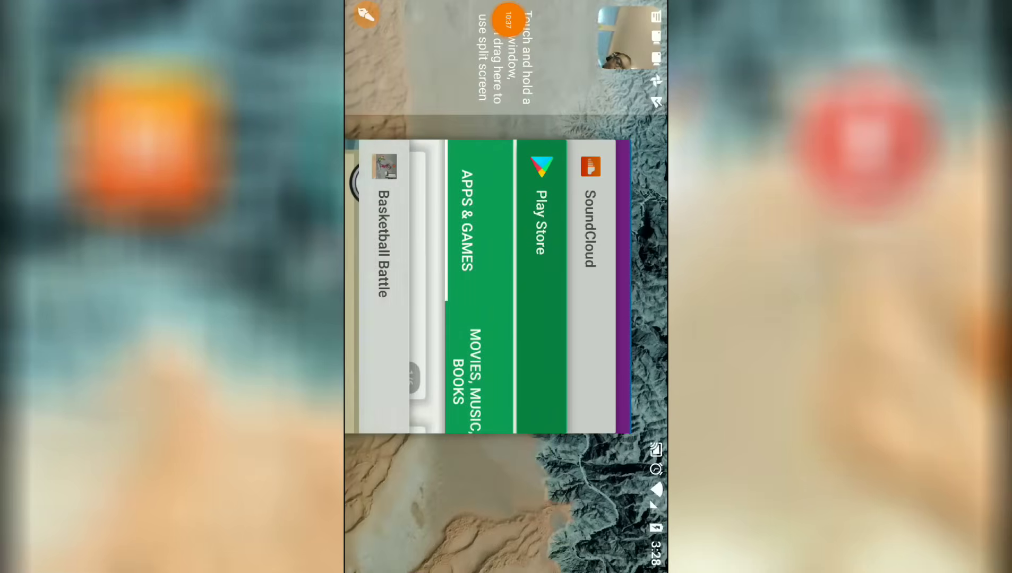
{"action": "key", "text": "Escape"}
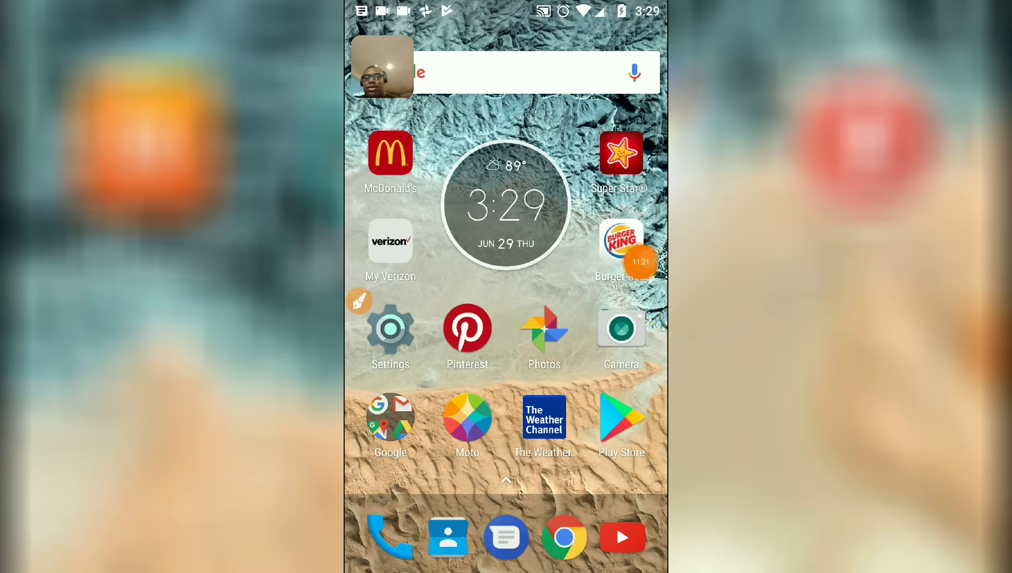
Take a screenshot of the home screen from the recorder's floating controls
{"action": "left_click", "coordinate": [647, 261]}
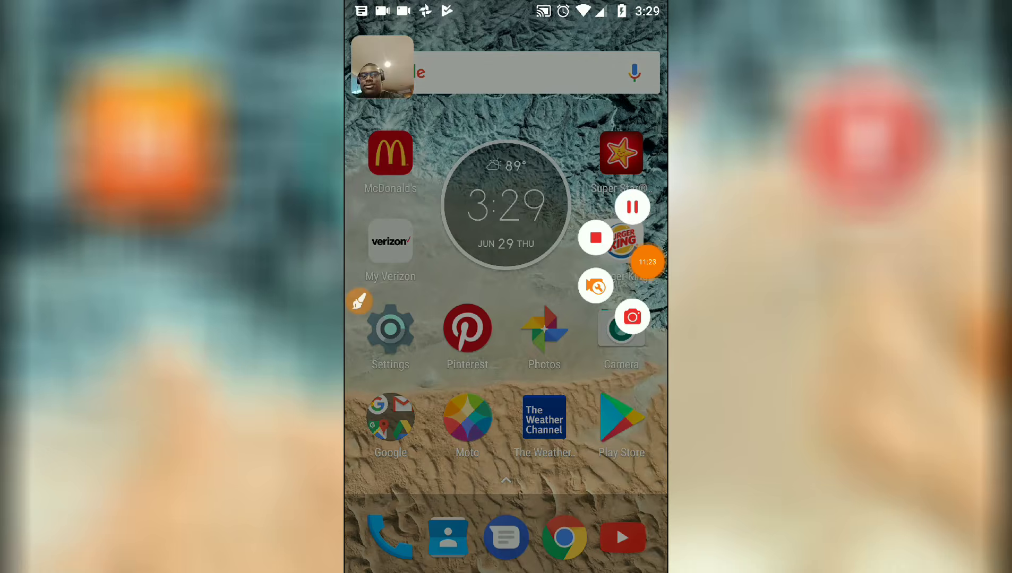
{"action": "left_click", "coordinate": [632, 317]}
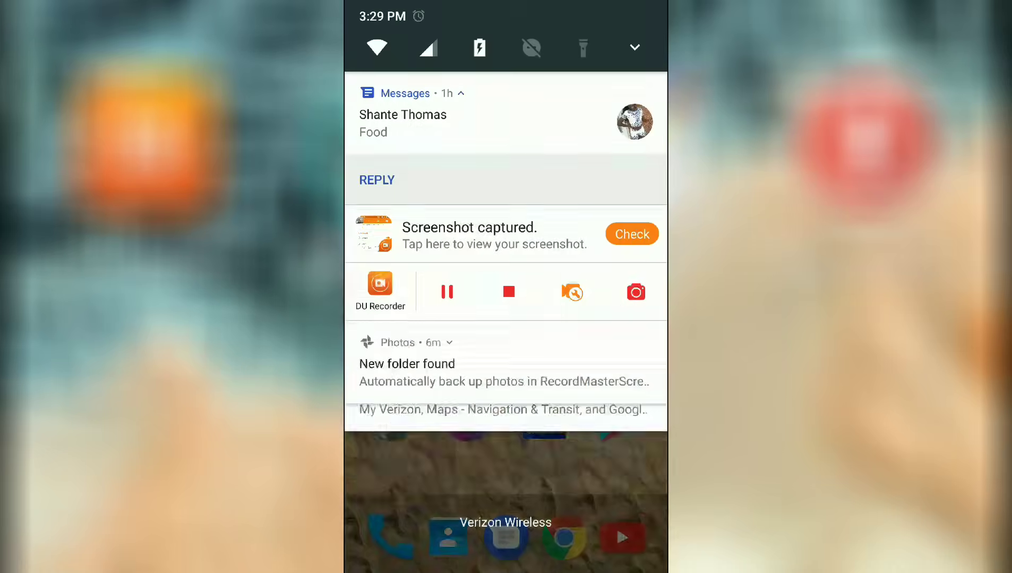
{"action": "left_click_drag", "start_coordinate": [505, 3], "coordinate": [506, 372]}
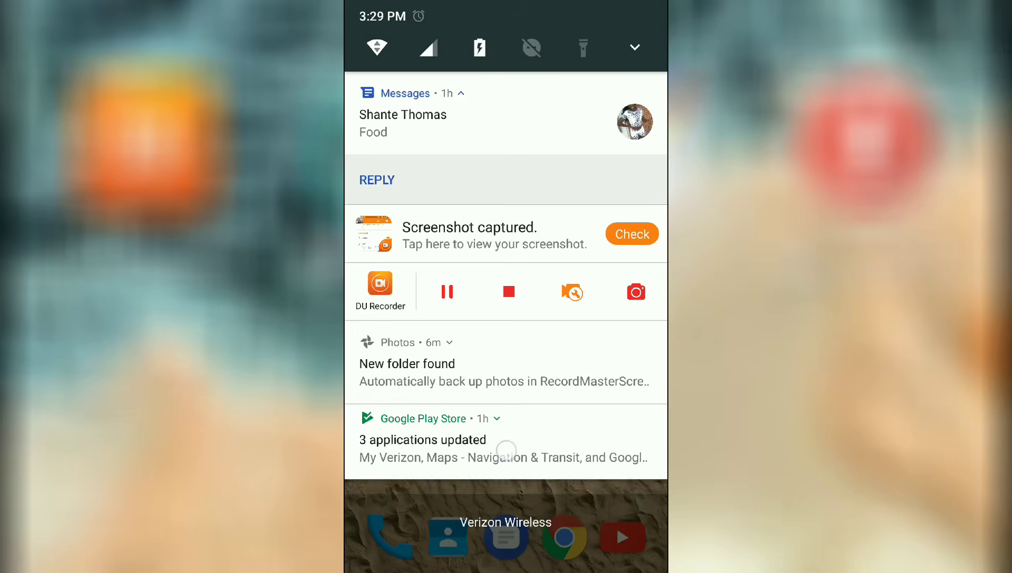
{"action": "left_click_drag", "start_coordinate": [501, 440], "coordinate": [501, 159]}
Switch off the Camera recording tool in DU Recorder's settings
{"action": "left_click_drag", "start_coordinate": [611, 318], "coordinate": [398, 319]}
{"action": "left_click", "coordinate": [391, 240]}
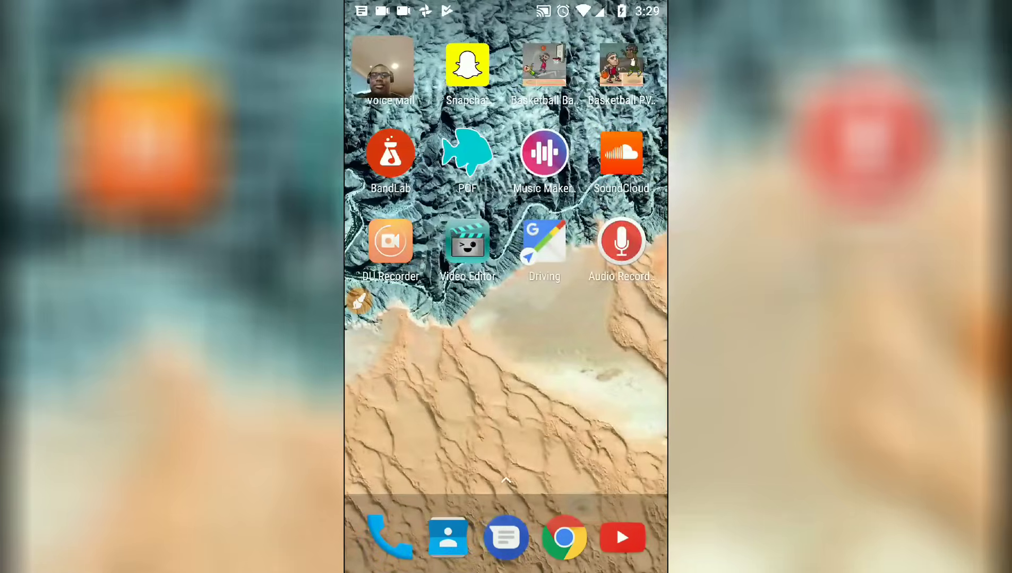
{"action": "left_click", "coordinate": [626, 46]}
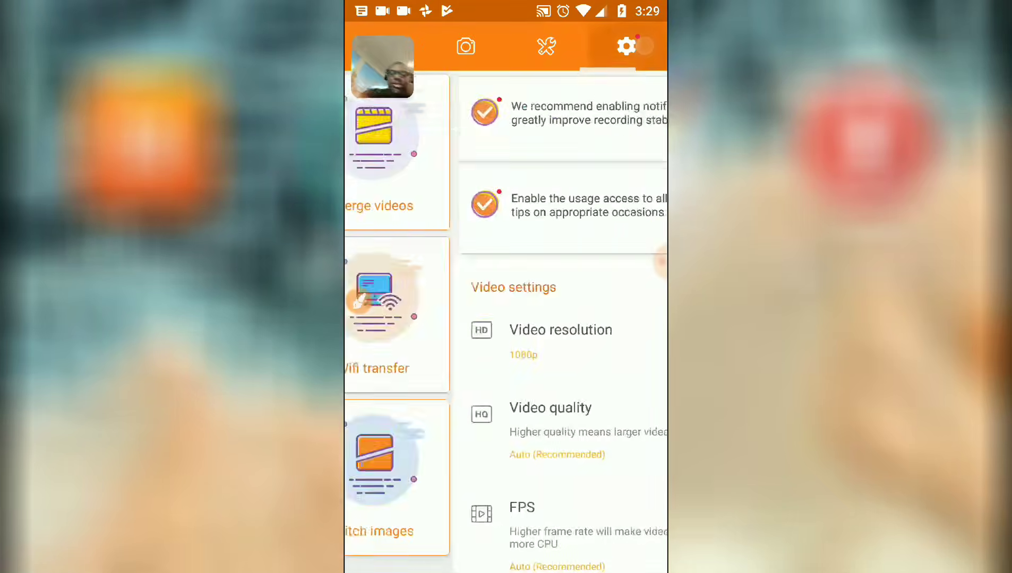
{"action": "scroll", "coordinate": [505, 319], "scroll_direction": "down", "scroll_amount": 5}
{"action": "scroll", "coordinate": [558, 368], "scroll_direction": "down", "scroll_amount": 5}
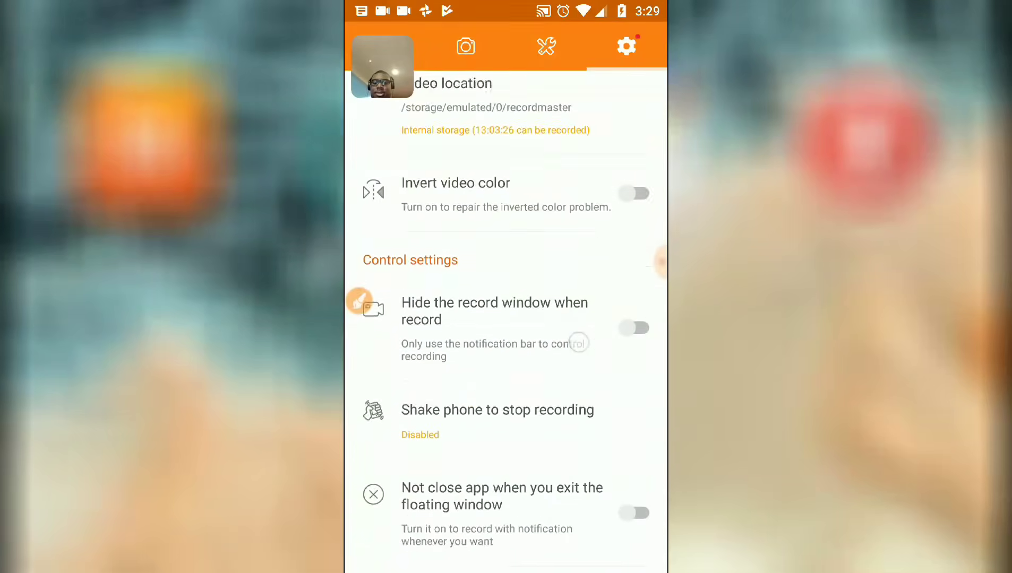
{"action": "scroll", "coordinate": [564, 494], "scroll_direction": "up", "scroll_amount": 5}
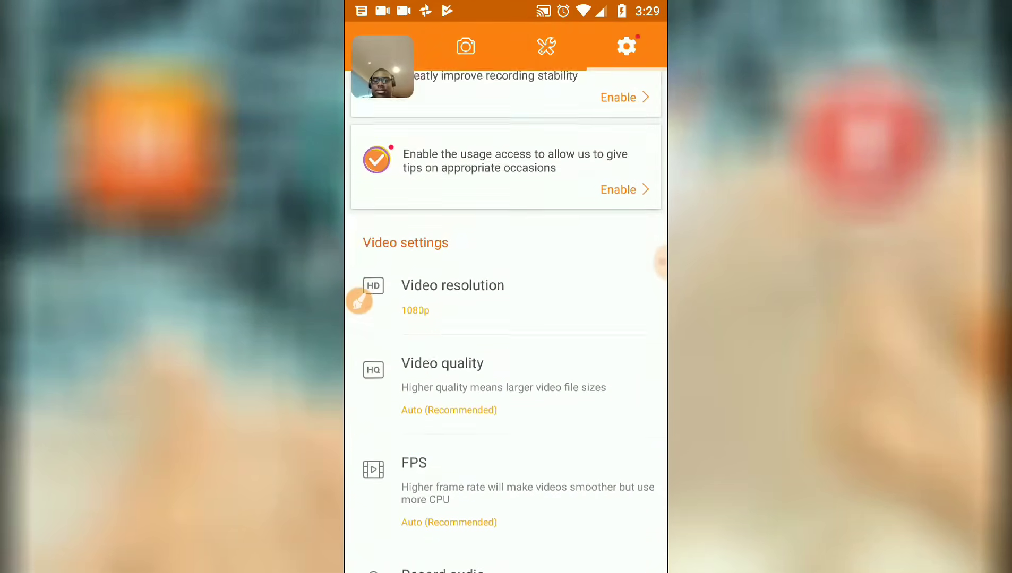
{"action": "scroll", "coordinate": [560, 477], "scroll_direction": "down", "scroll_amount": 5}
{"action": "scroll", "coordinate": [546, 376], "scroll_direction": "down", "scroll_amount": 10}
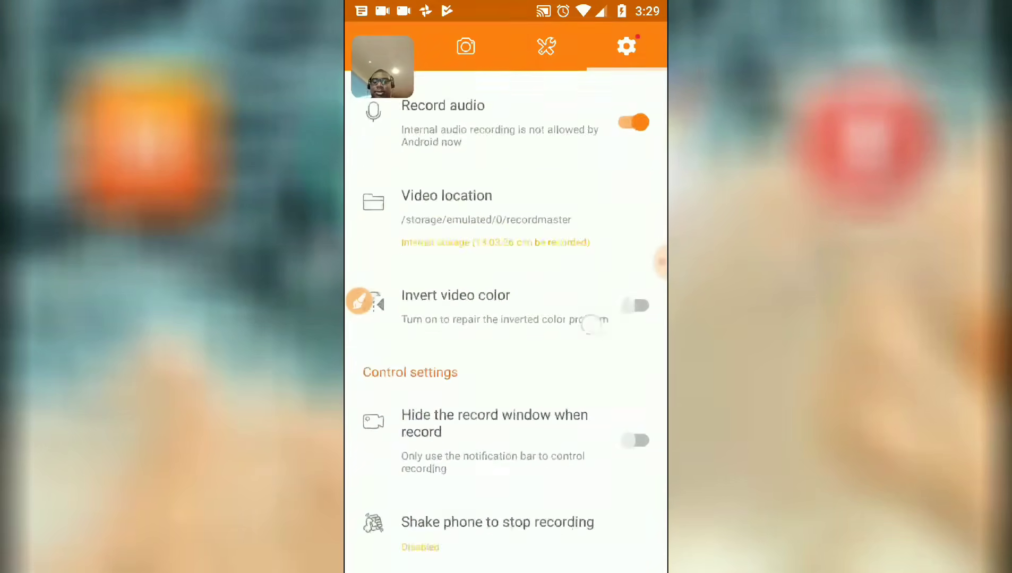
{"action": "scroll", "coordinate": [505, 318], "scroll_direction": "up", "scroll_amount": 1}
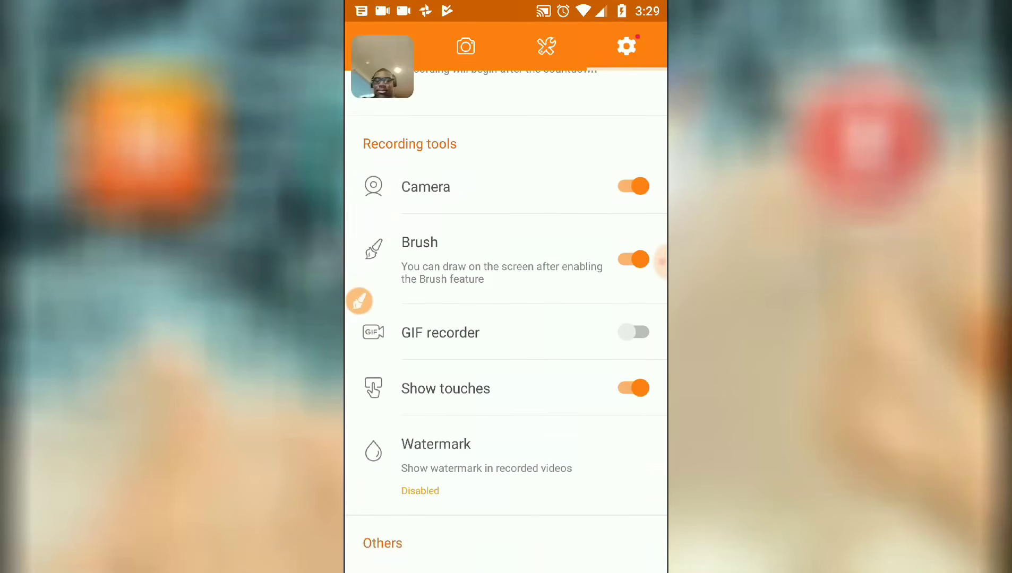
{"action": "left_click", "coordinate": [633, 186]}
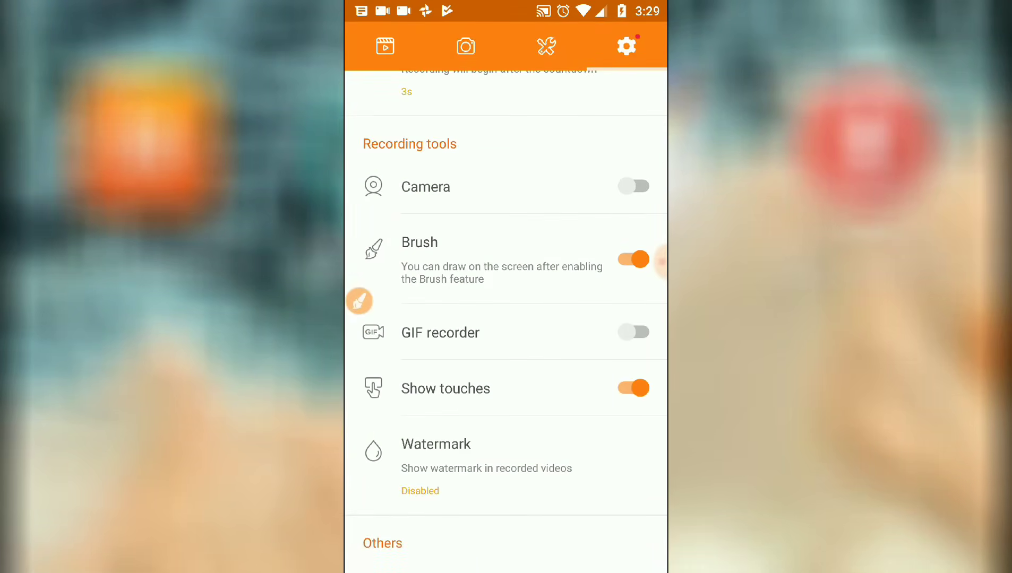